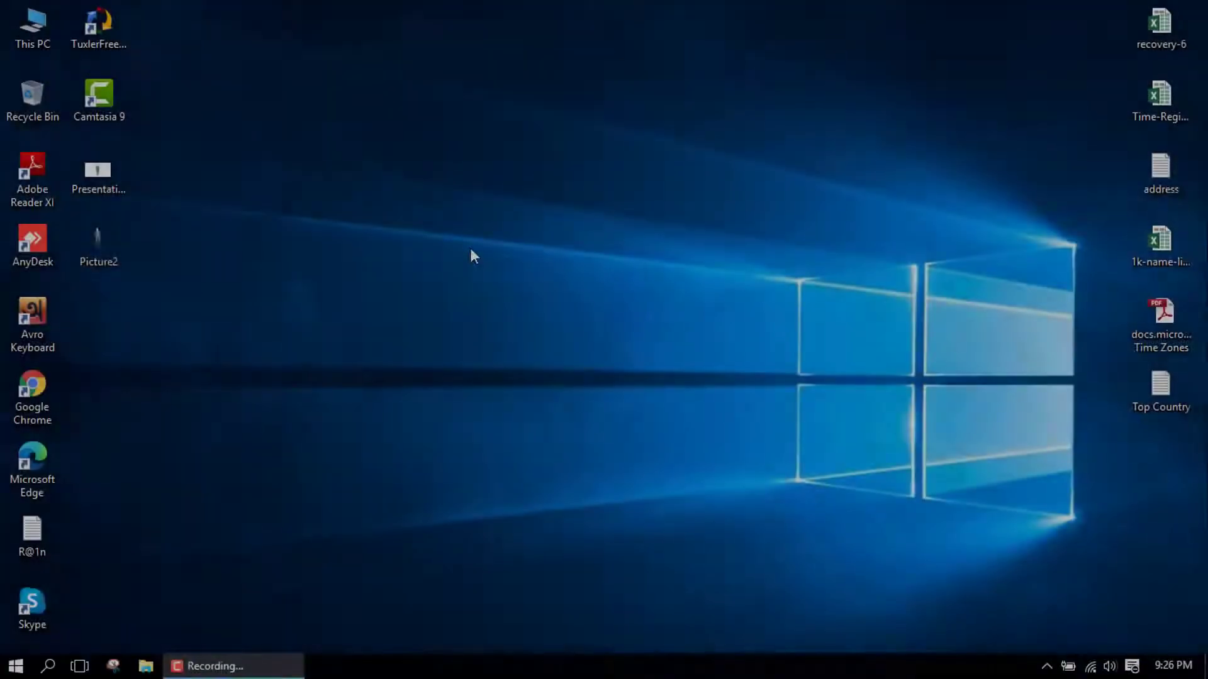
Refresh the desktop, then launch PowerPoint from the Start menu.
right_click(470, 248)
left_click(506, 302)
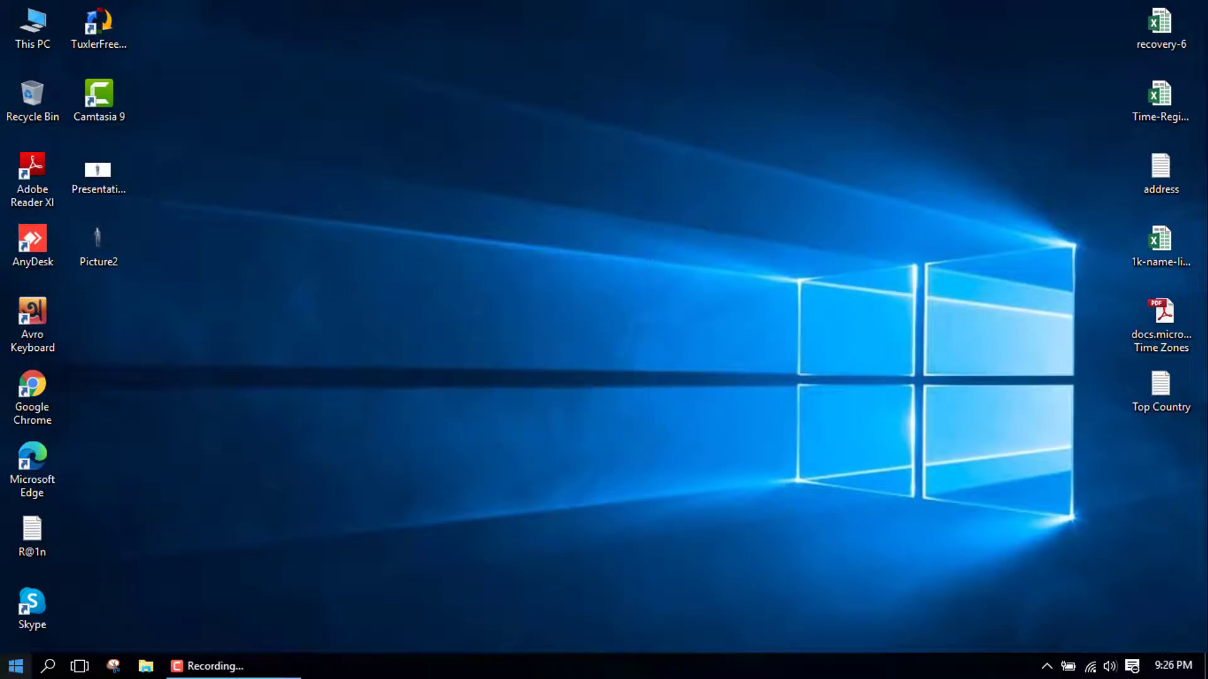
left_click(16, 667)
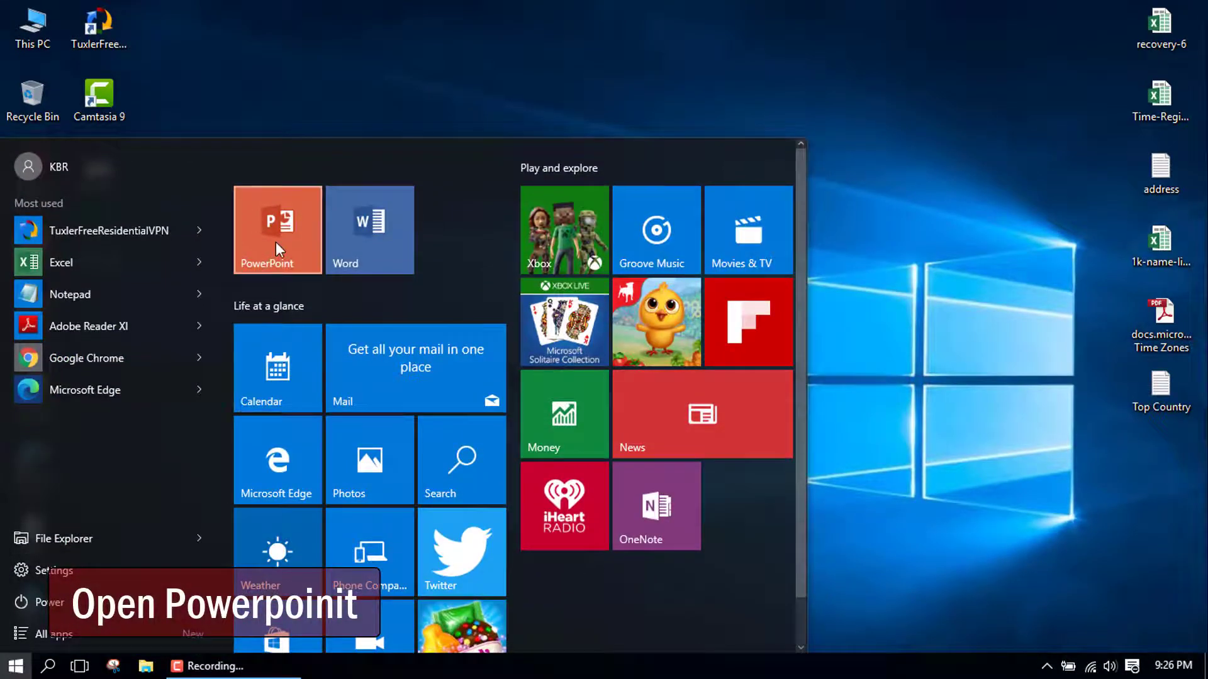
left_click(275, 243)
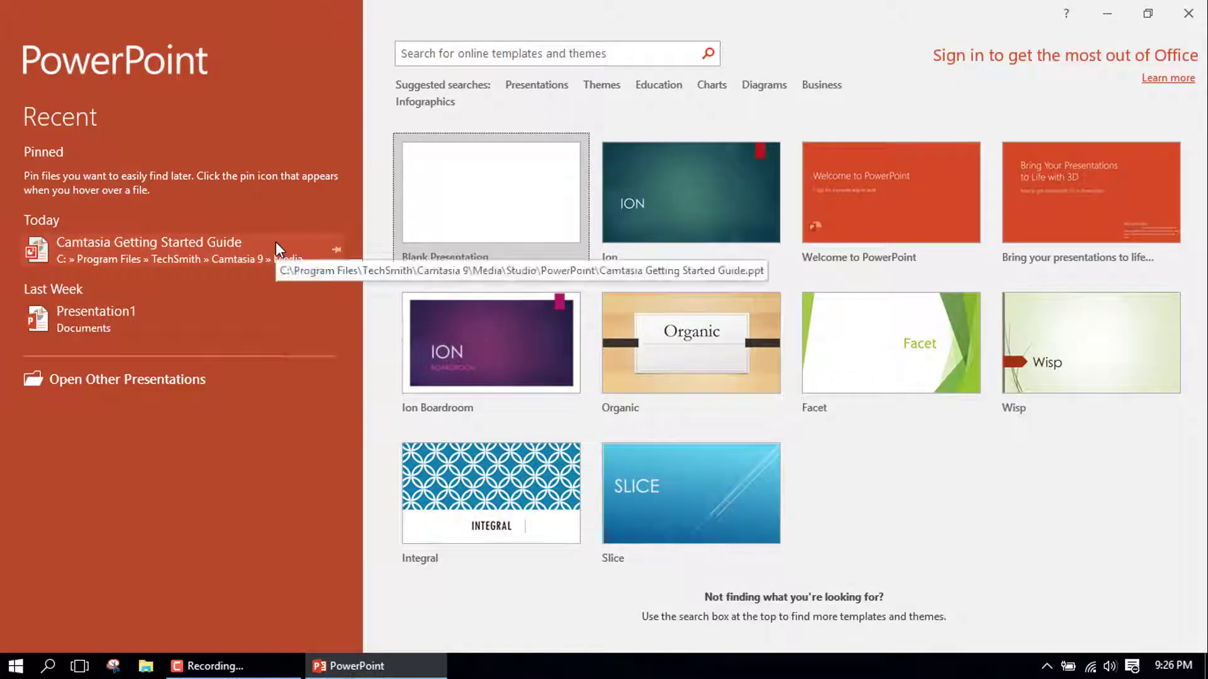
Create a new blank presentation and bring up the slide Layout choices.
left_click(648, 291)
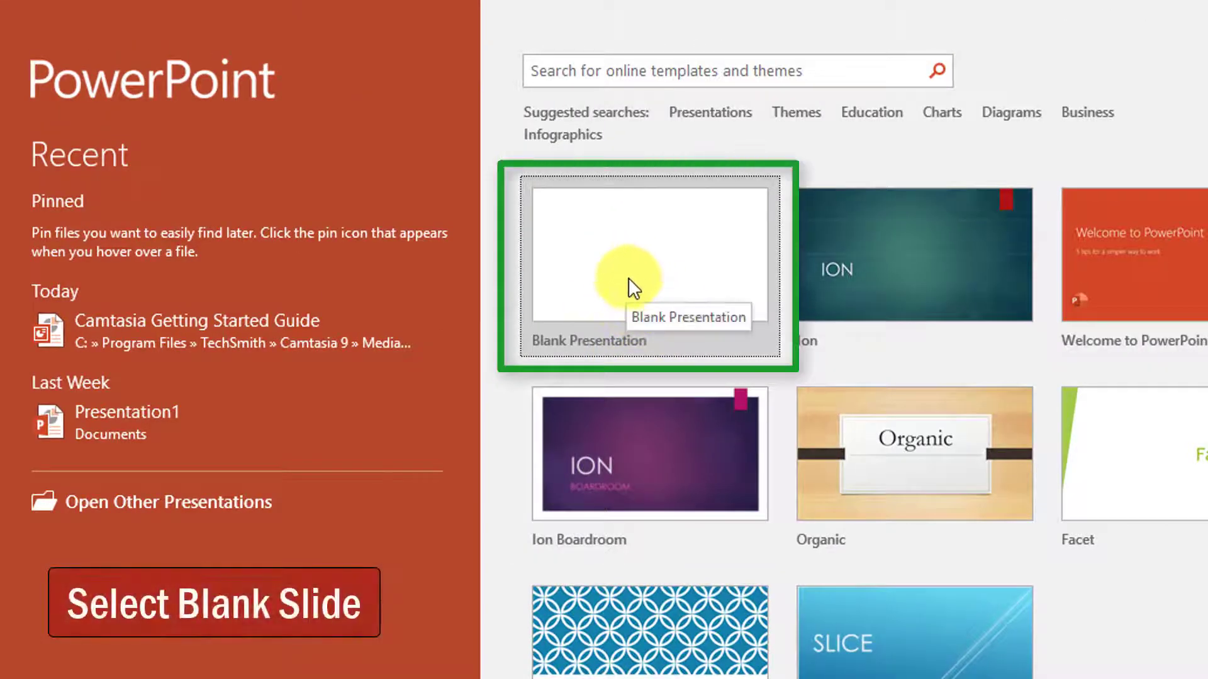
left_click(638, 273)
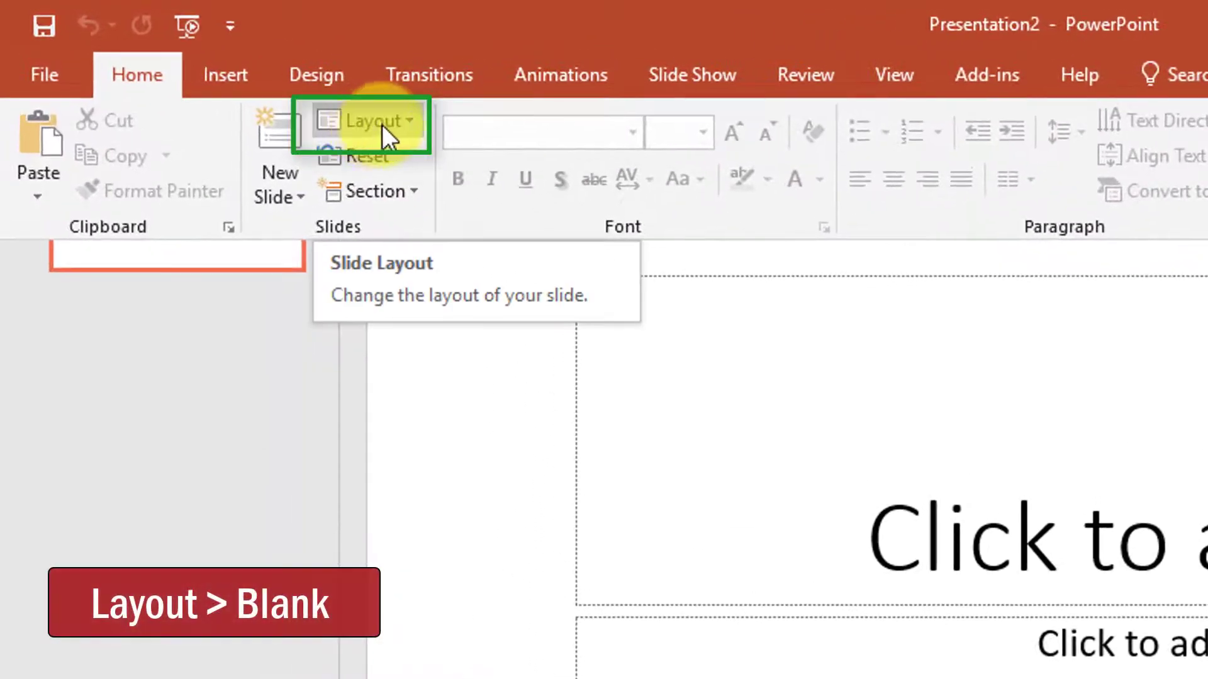
left_click(392, 122)
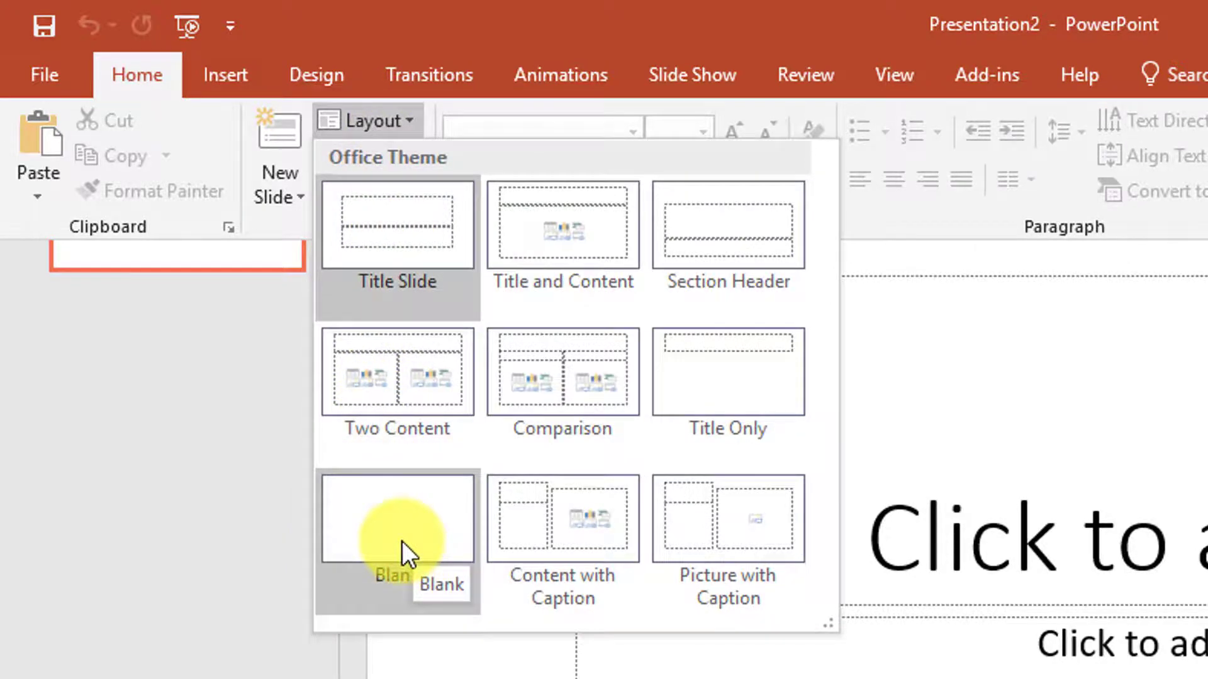
Apply the Blank layout and drag the skateboarder photo from Downloads onto the slide.
left_click(396, 532)
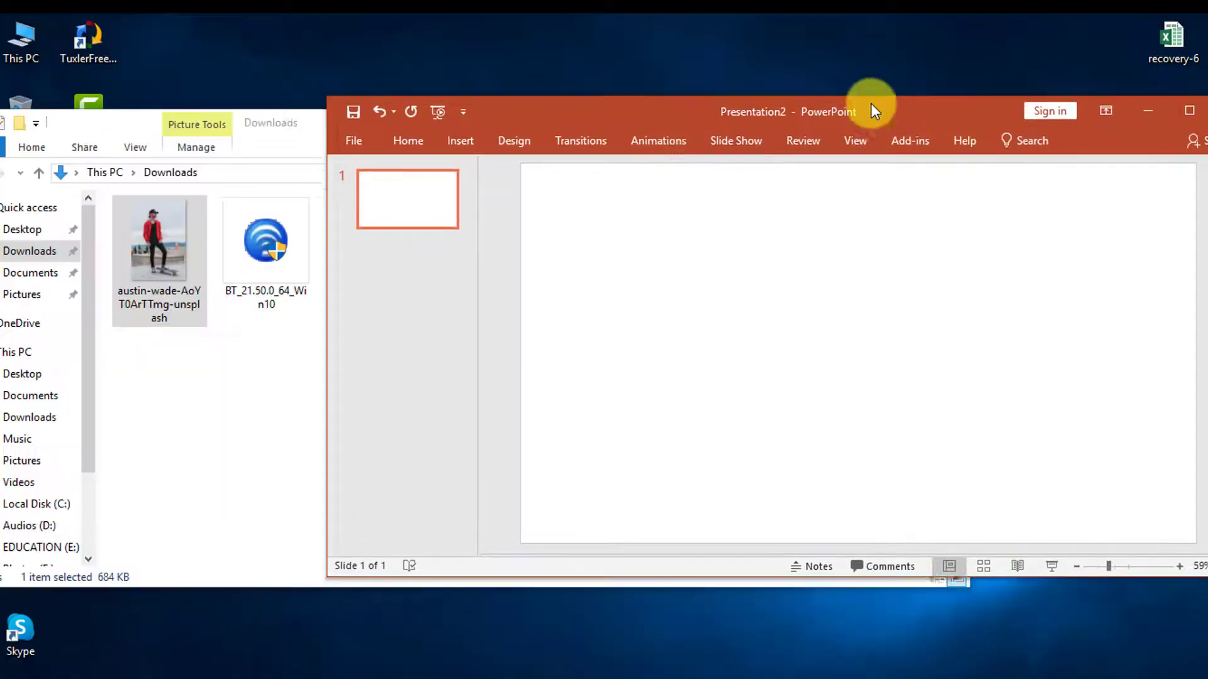
left_click_drag(870, 28, 851, 107)
left_click_drag(154, 254, 644, 292)
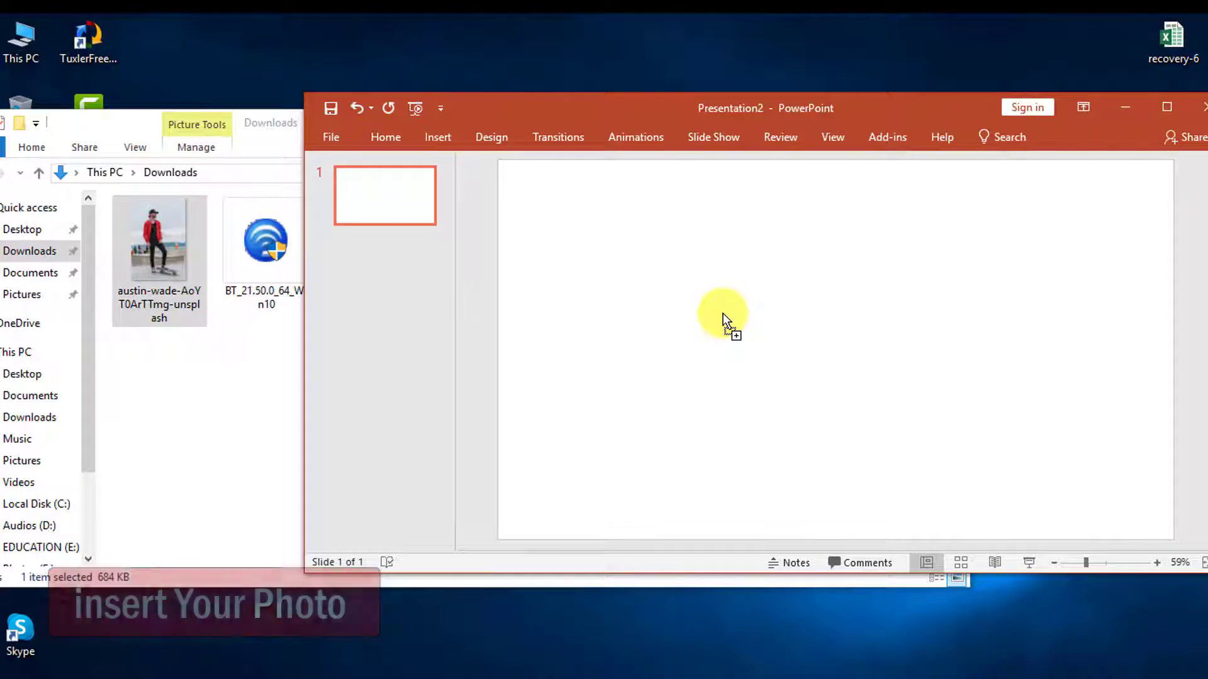
left_click_drag(723, 313, 723, 313)
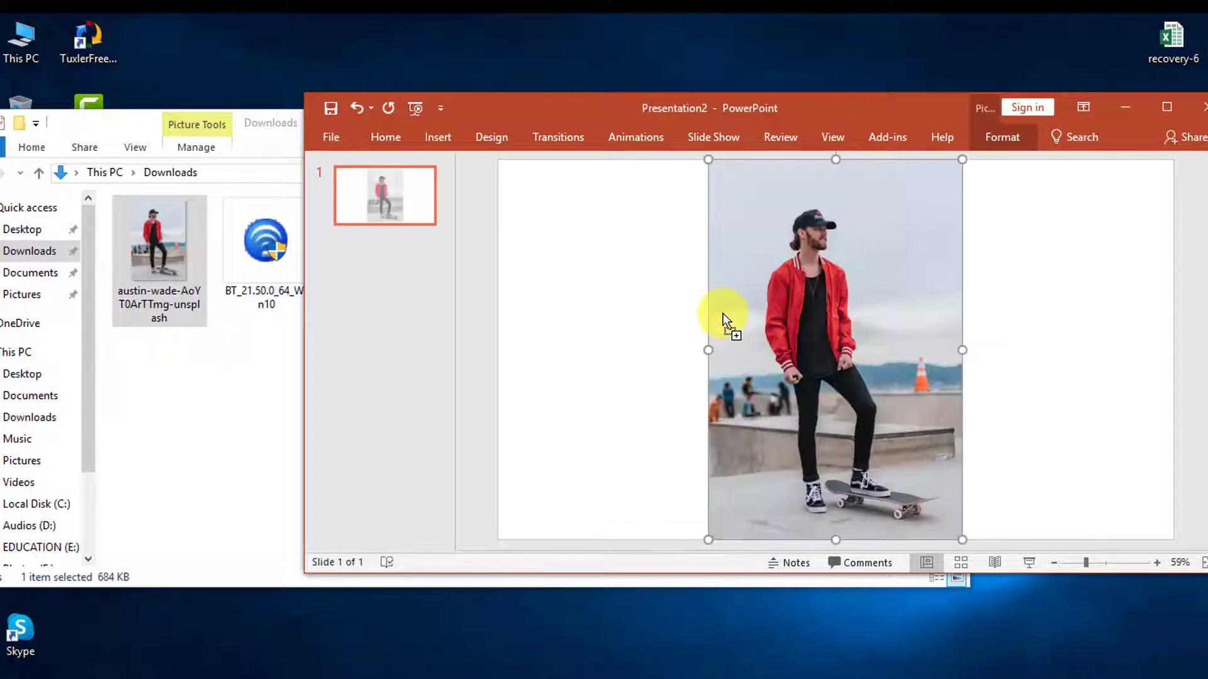
Minimize the Downloads window and maximize PowerPoint.
left_click(233, 159)
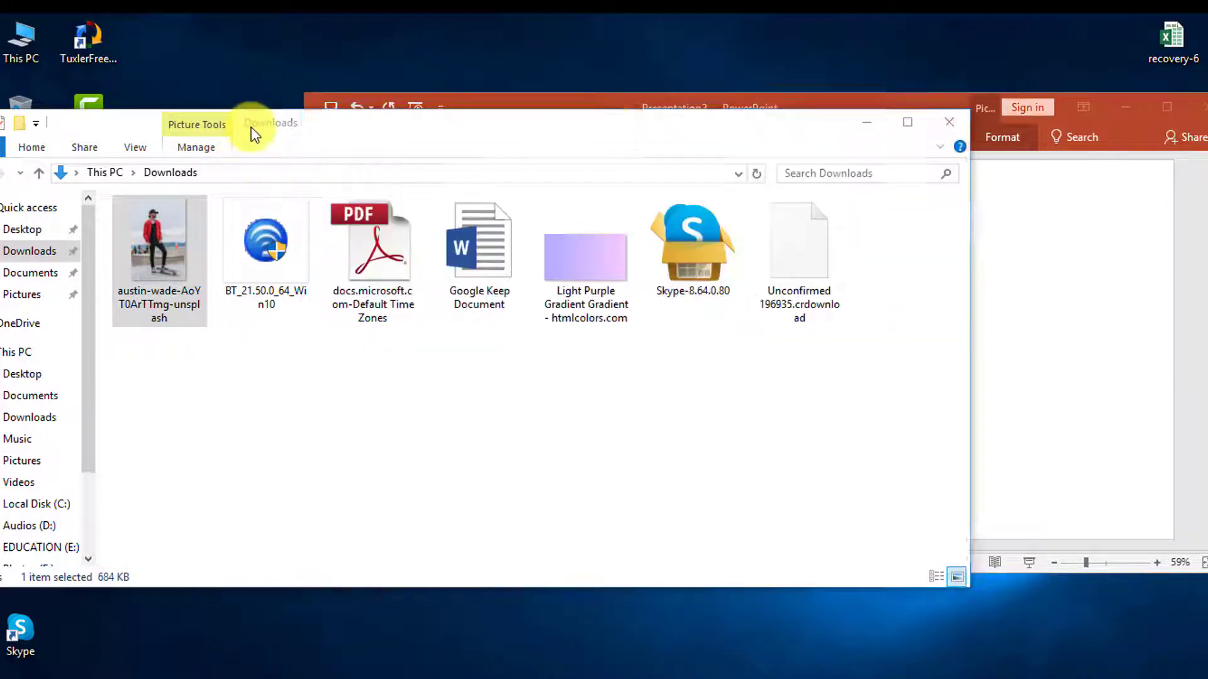
left_click(865, 122)
left_click(1167, 106)
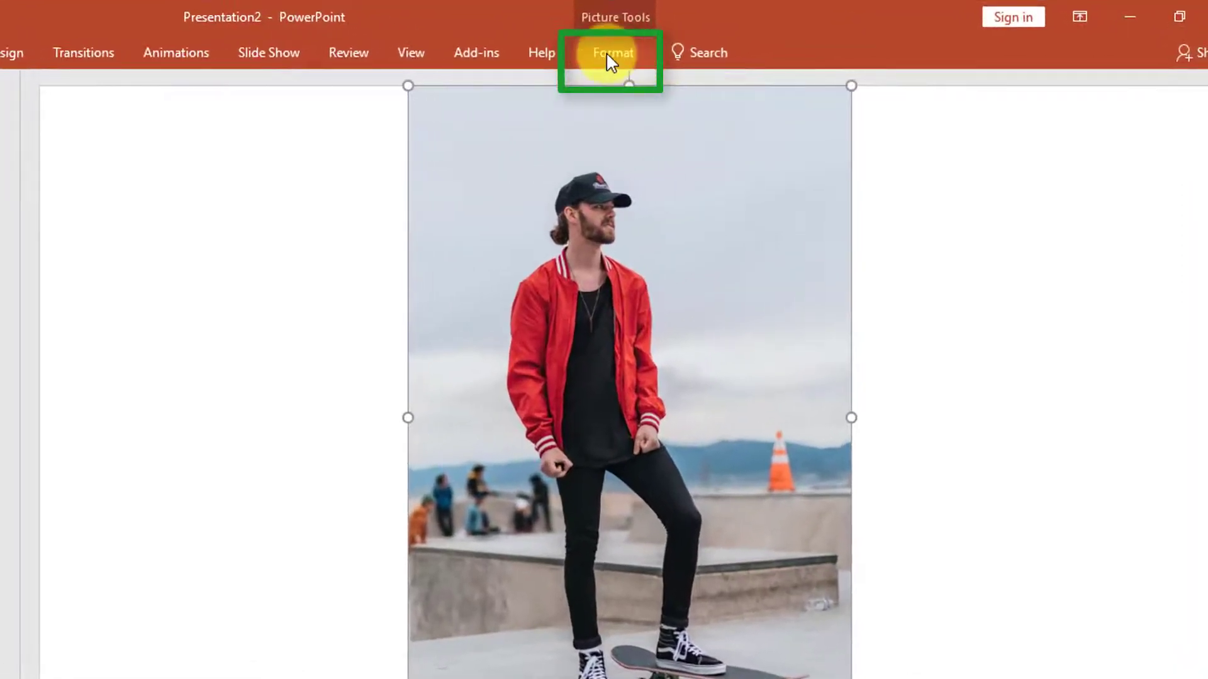
Start Remove Background on the skateboarder photo from the Picture Format tab.
left_click(609, 53)
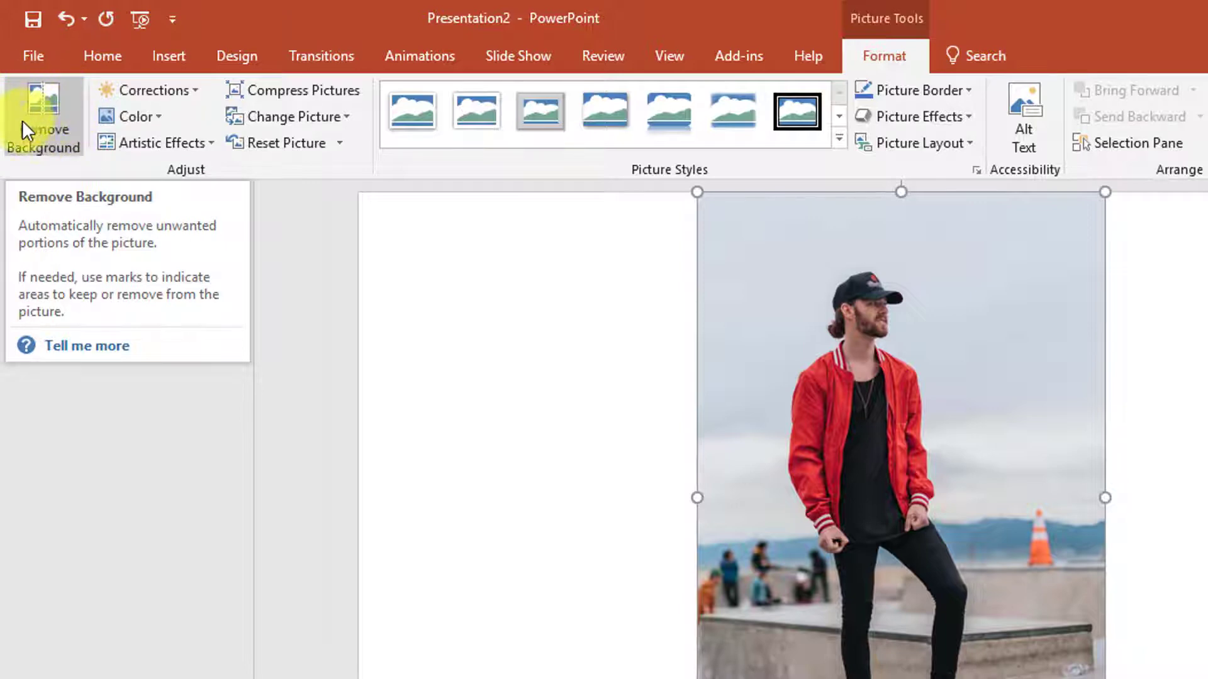
left_click(47, 114)
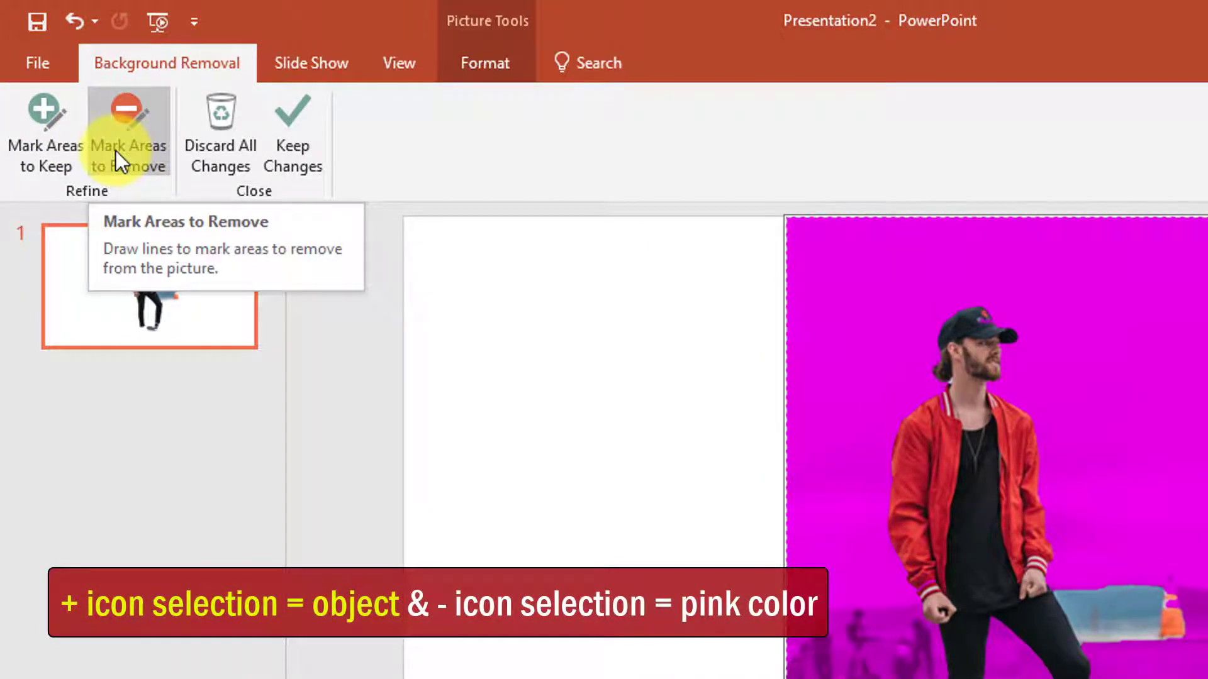
Zoom in until the man's torso and its magenta removal preview fill the view.
scroll(1016, 604, "up", 2)
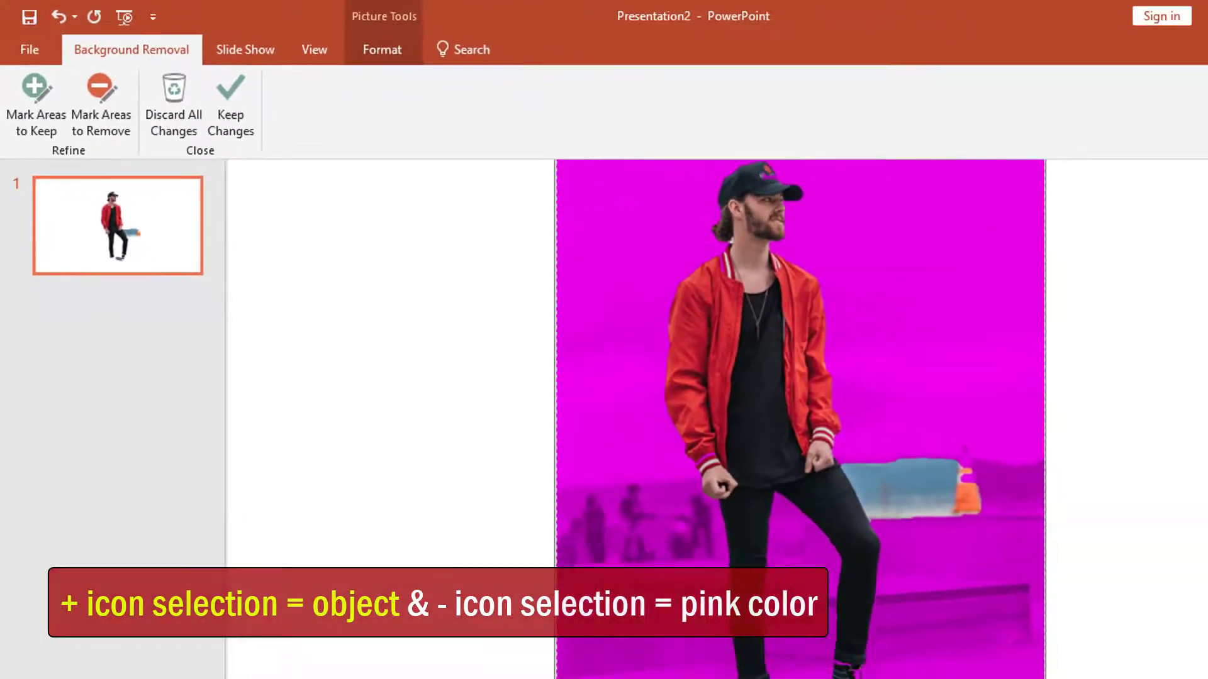
left_click(1167, 675)
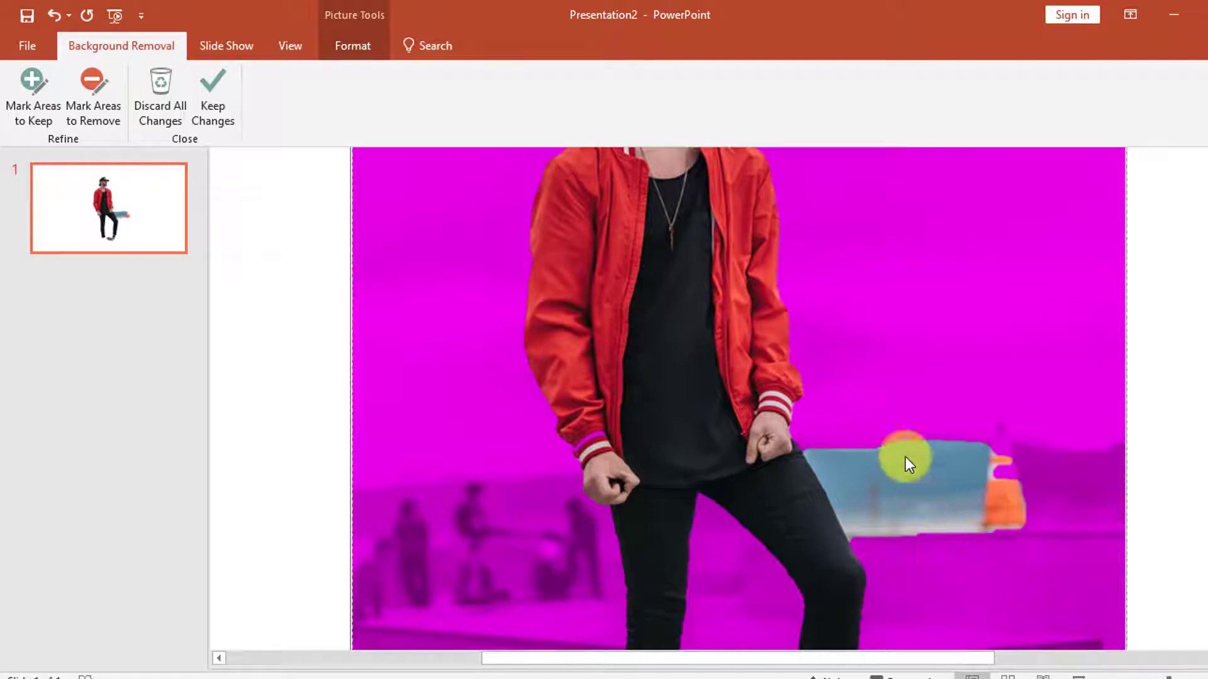
left_click(1055, 478)
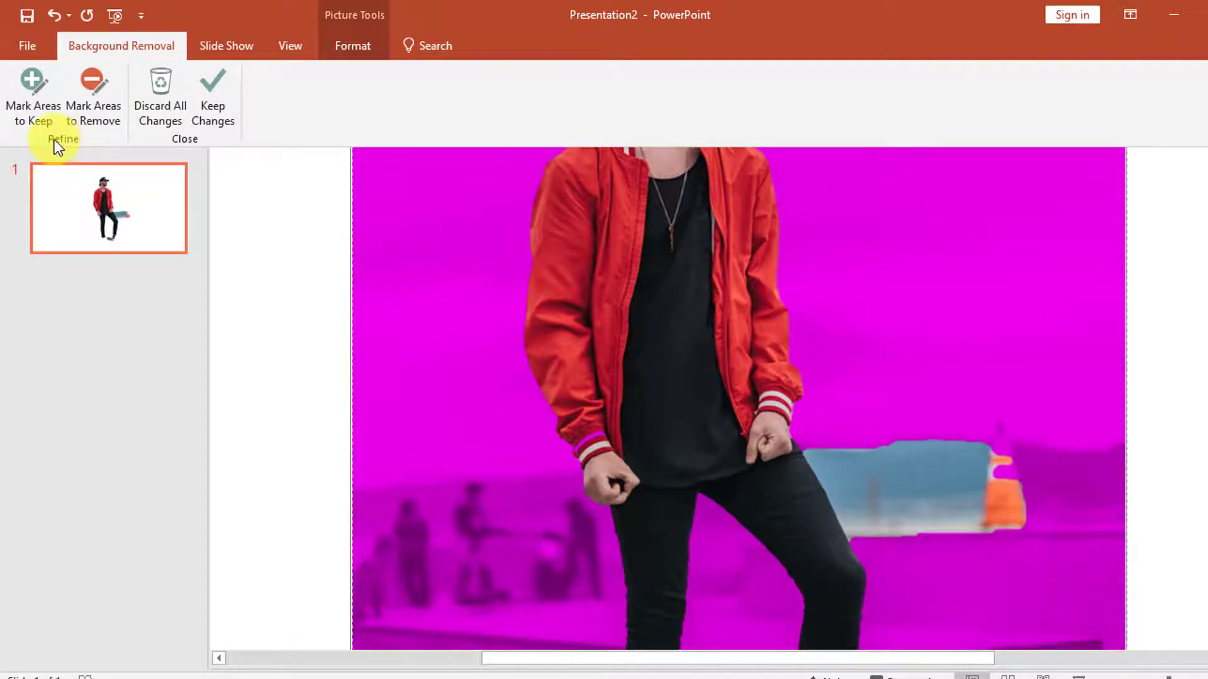
Mark the blue board and part of the skateboard as areas to remove.
left_click(98, 103)
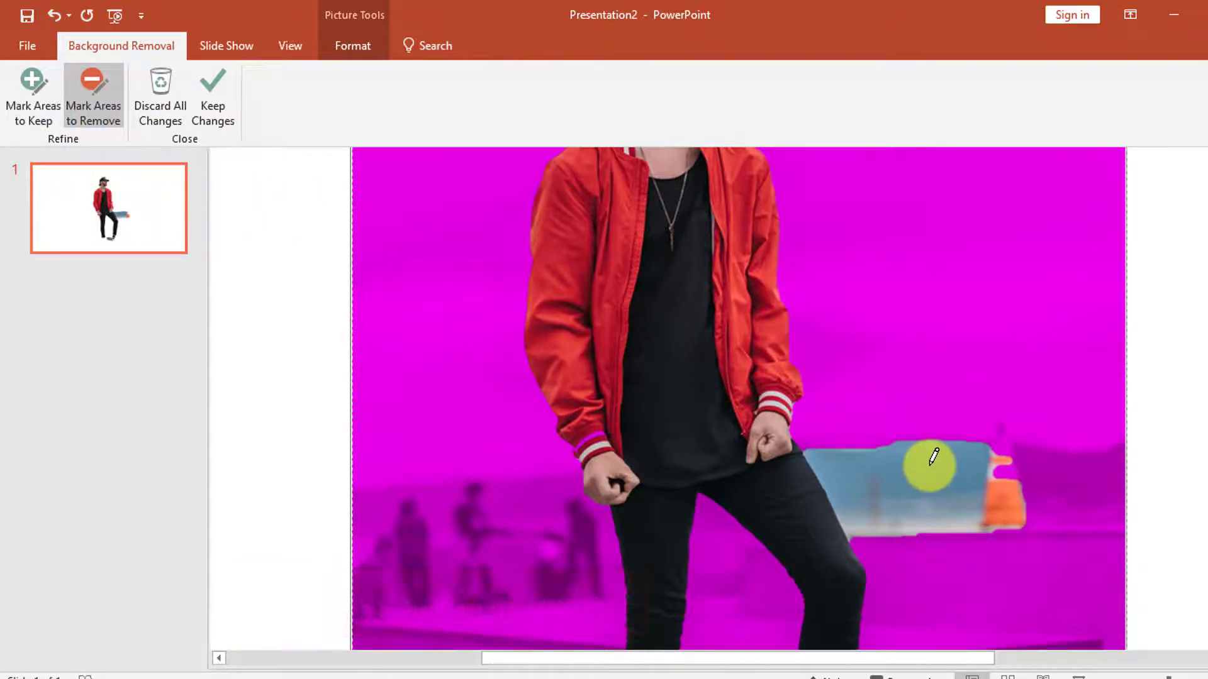
left_click(933, 457)
scroll(965, 457, "down", 2)
scroll(972, 448, "down", 2)
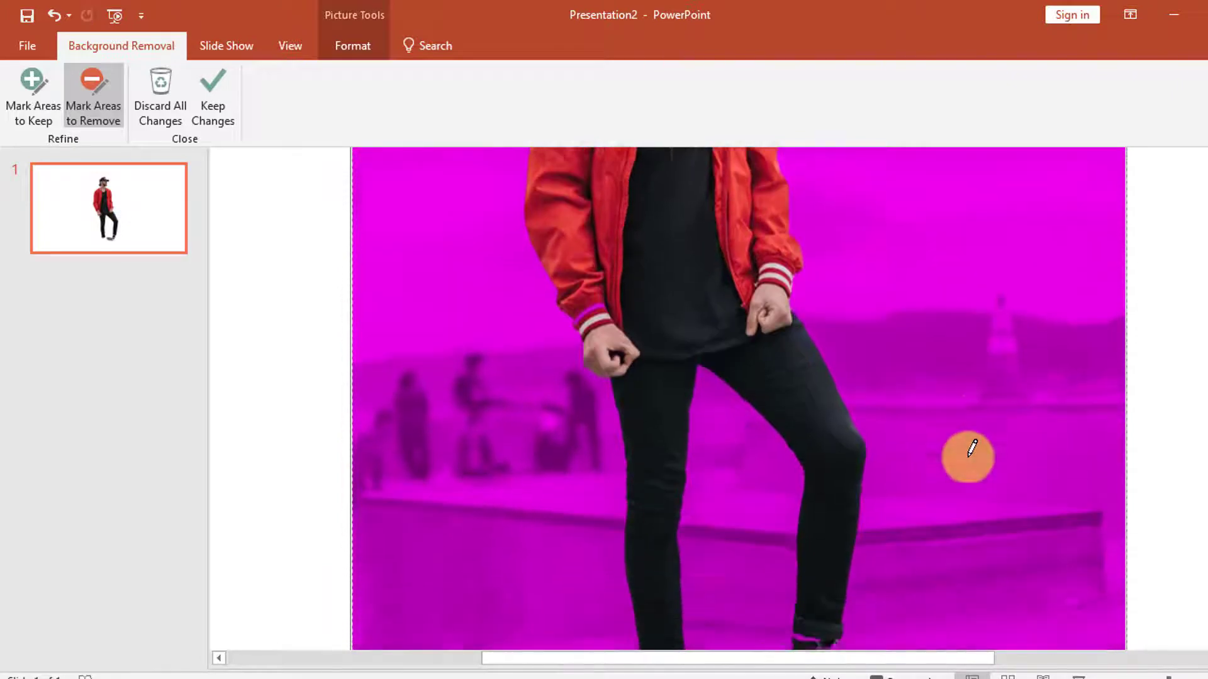
scroll(969, 456, "down", 3)
scroll(966, 459, "down", 3)
left_click(750, 469)
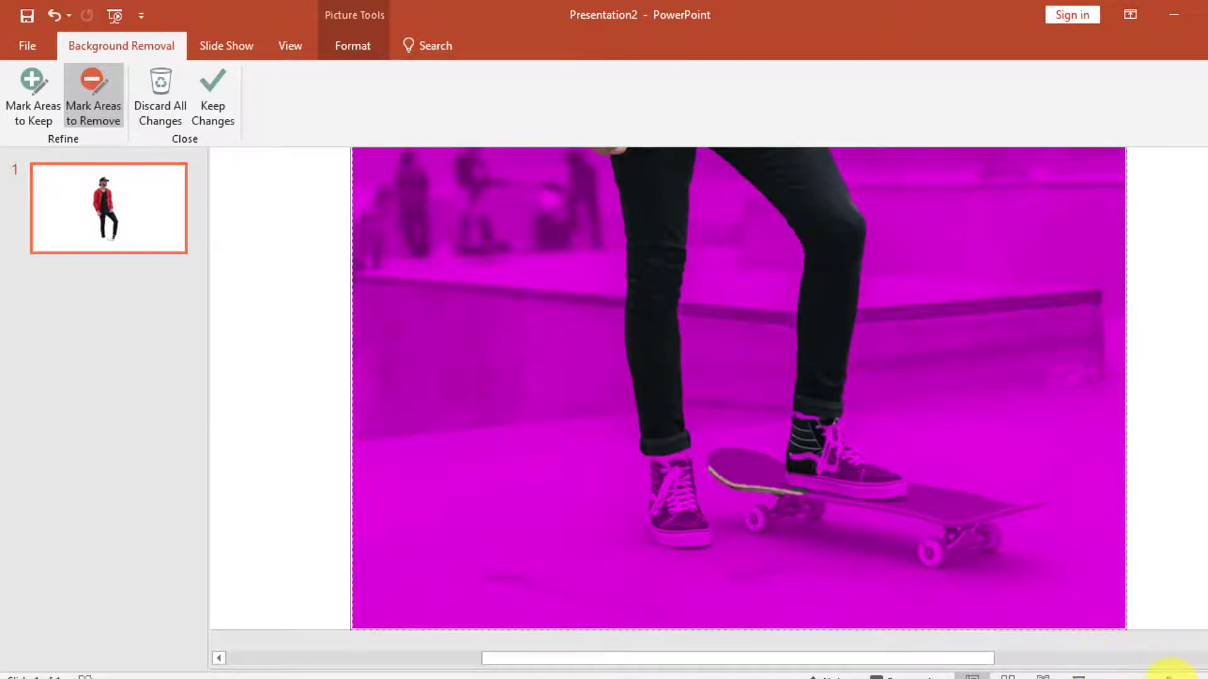
Zoom closer and mark the skateboard's front edge for removal.
left_click(1171, 674)
scroll(943, 587, "down", 2)
scroll(777, 587, "down", 2)
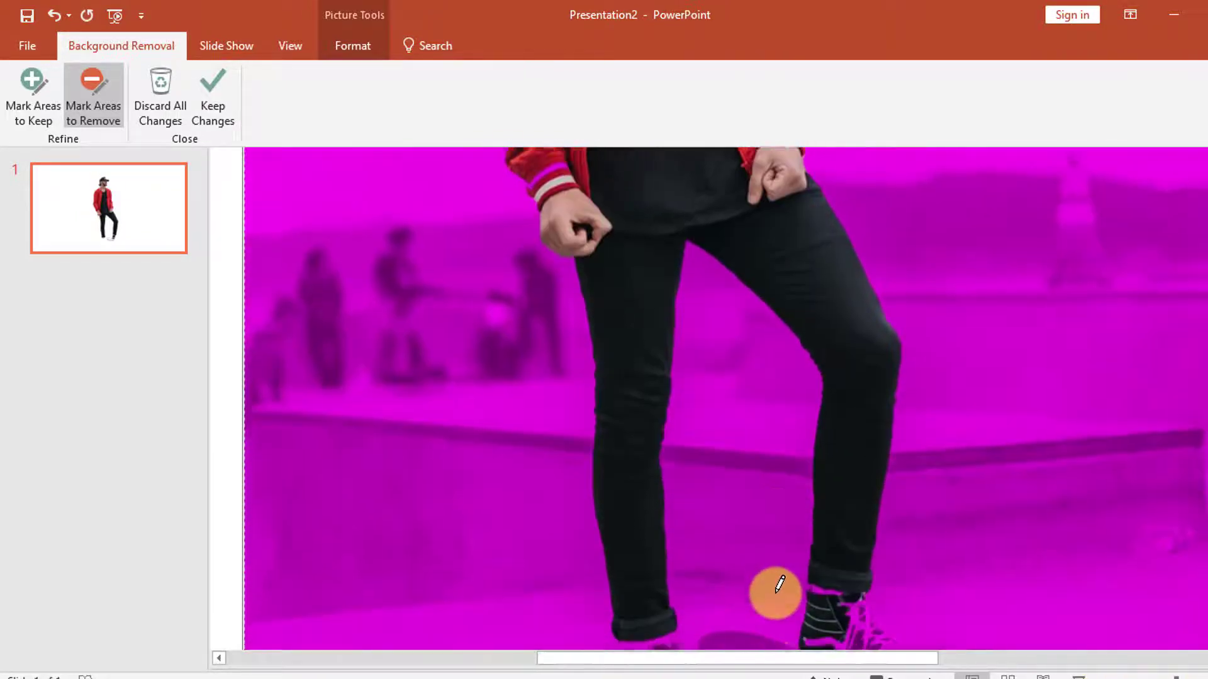
scroll(777, 587, "down", 3)
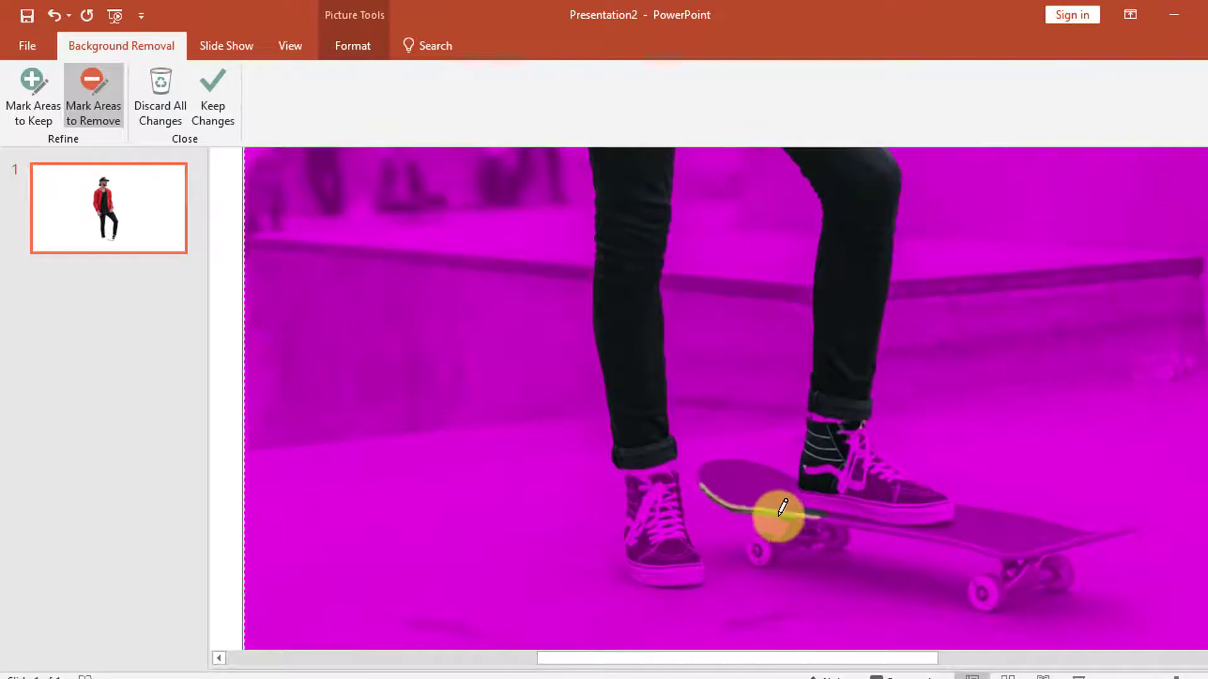
left_click_drag(783, 507, 809, 510)
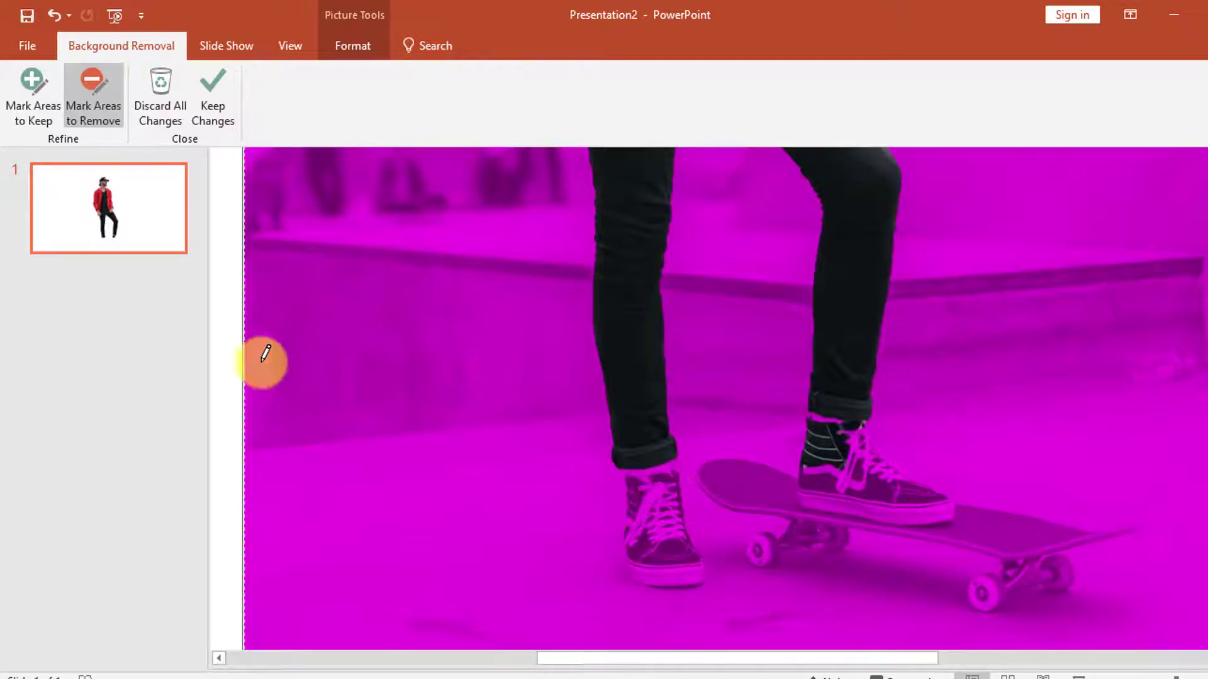
Mark both shoes, including the right sole, toe and both sets of laces, to keep.
left_click(20, 96)
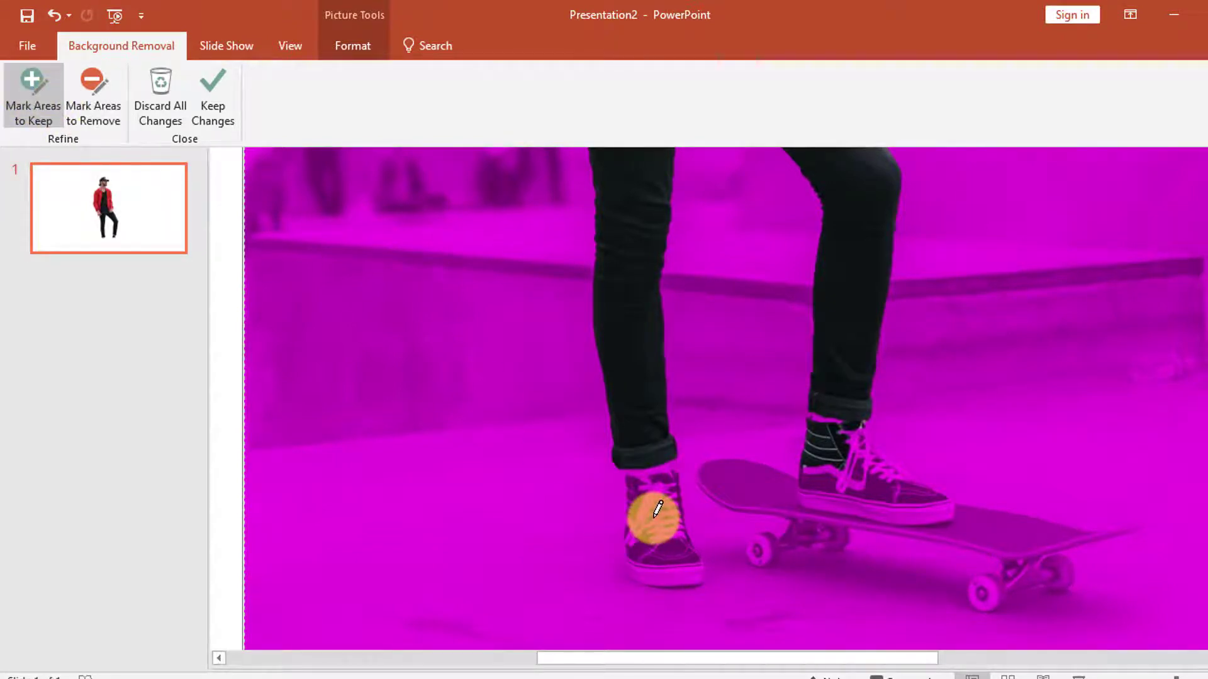
mouse_move(658, 508)
left_mouse_down()
mouse_move(692, 566)
mouse_move(661, 569)
left_mouse_up()
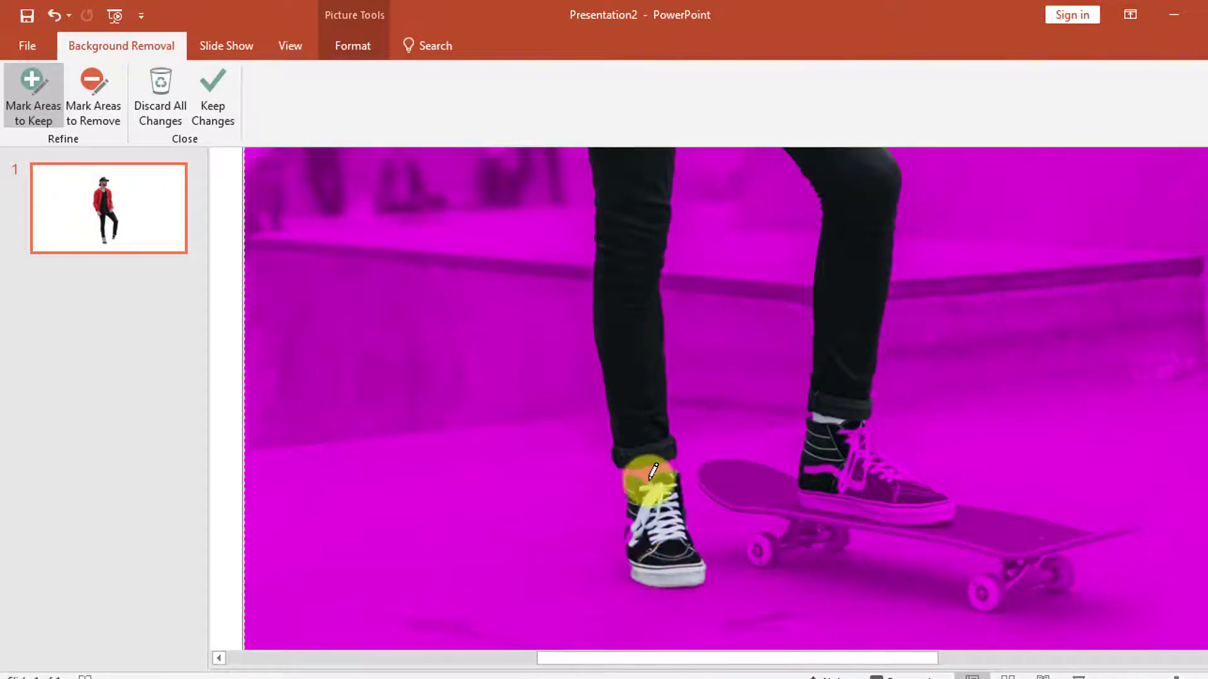
left_click(634, 523)
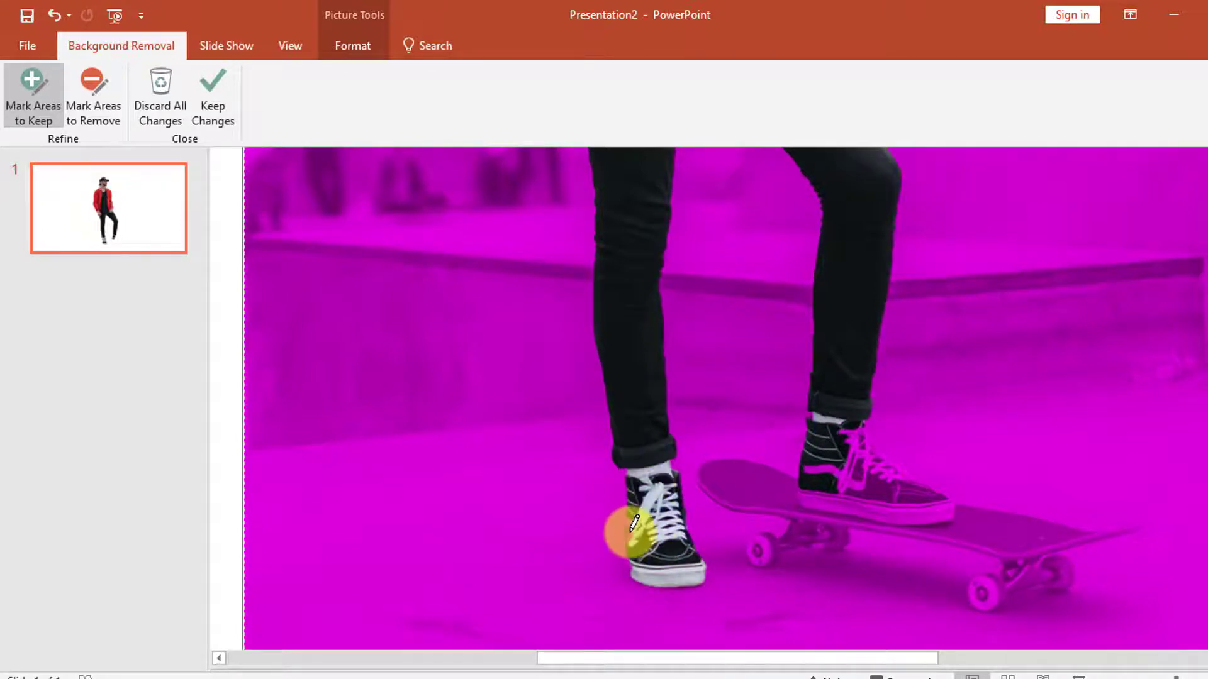
left_click_drag(925, 493, 889, 480)
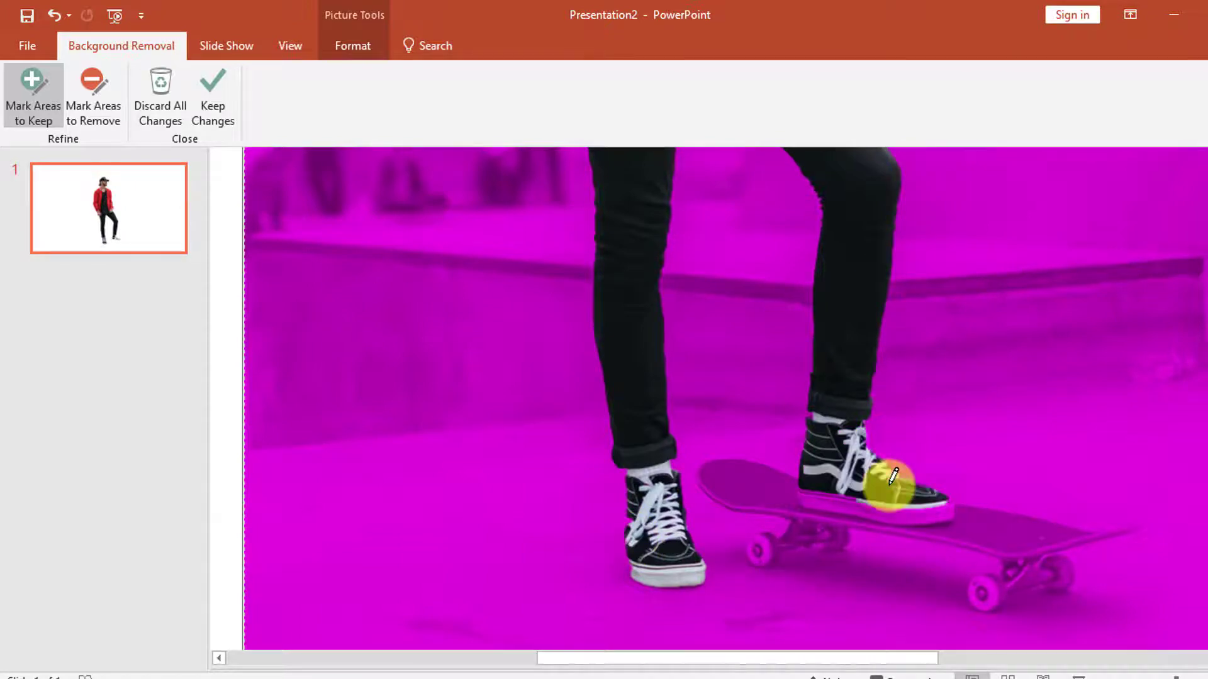
left_click(931, 503)
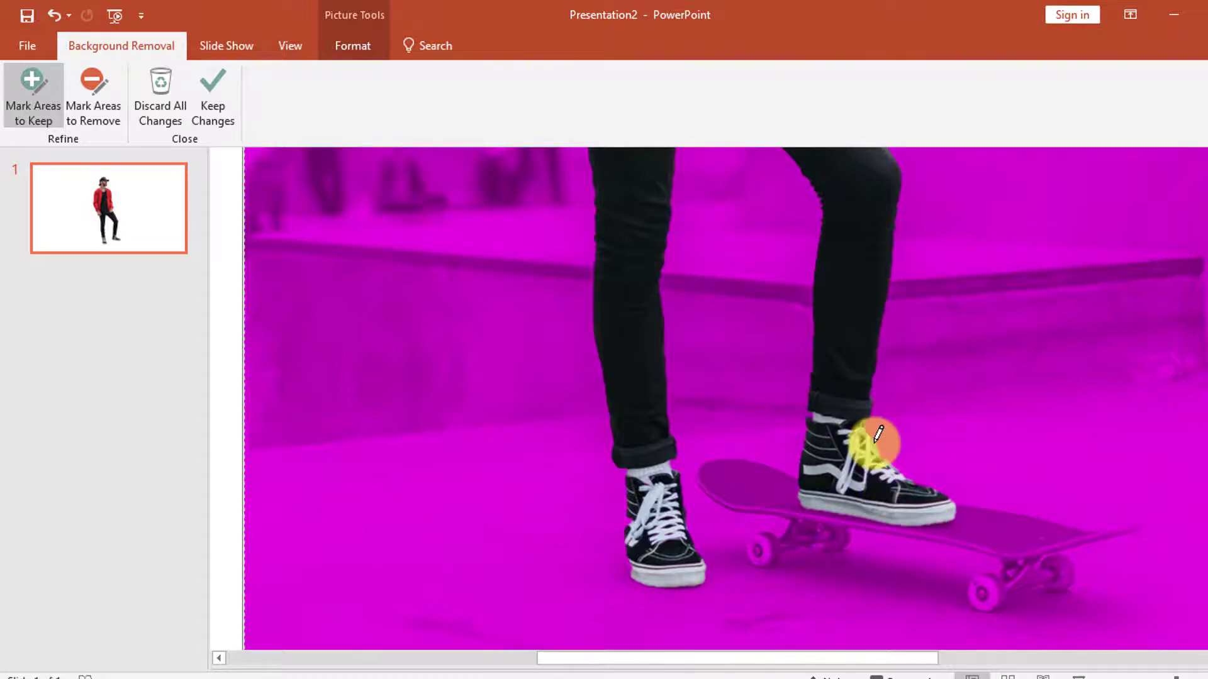
left_click_drag(875, 445, 896, 448)
left_click(643, 519)
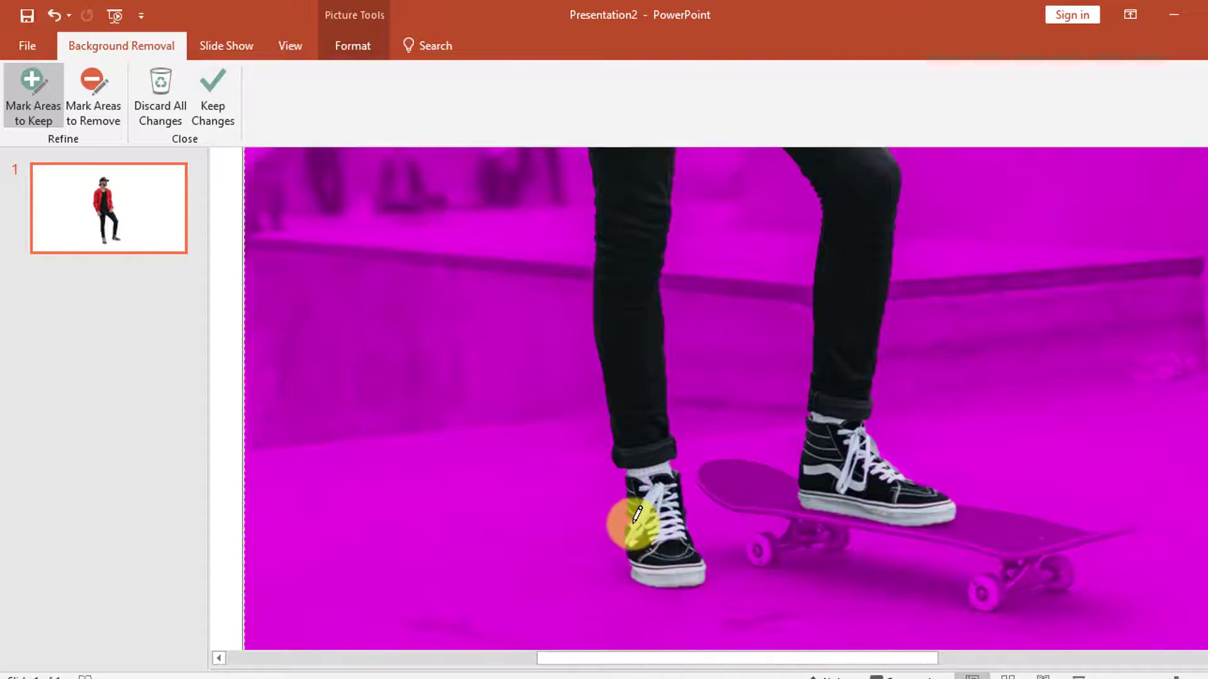
mouse_move(648, 520)
left_mouse_down()
mouse_move(684, 520)
mouse_move(661, 497)
left_mouse_up()
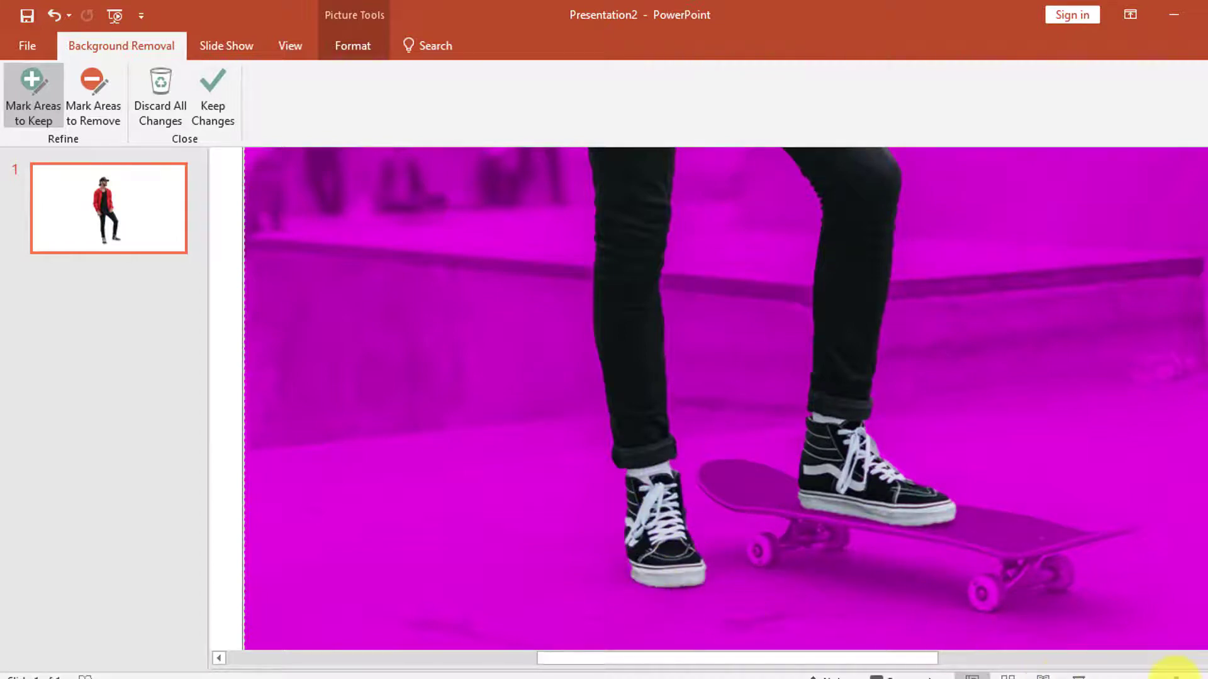
Zoom in slightly and keep the lower edge of the left shoe.
left_click(1175, 668)
scroll(655, 548, "down", 1)
scroll(655, 548, "down", 3)
scroll(655, 548, "down", 3)
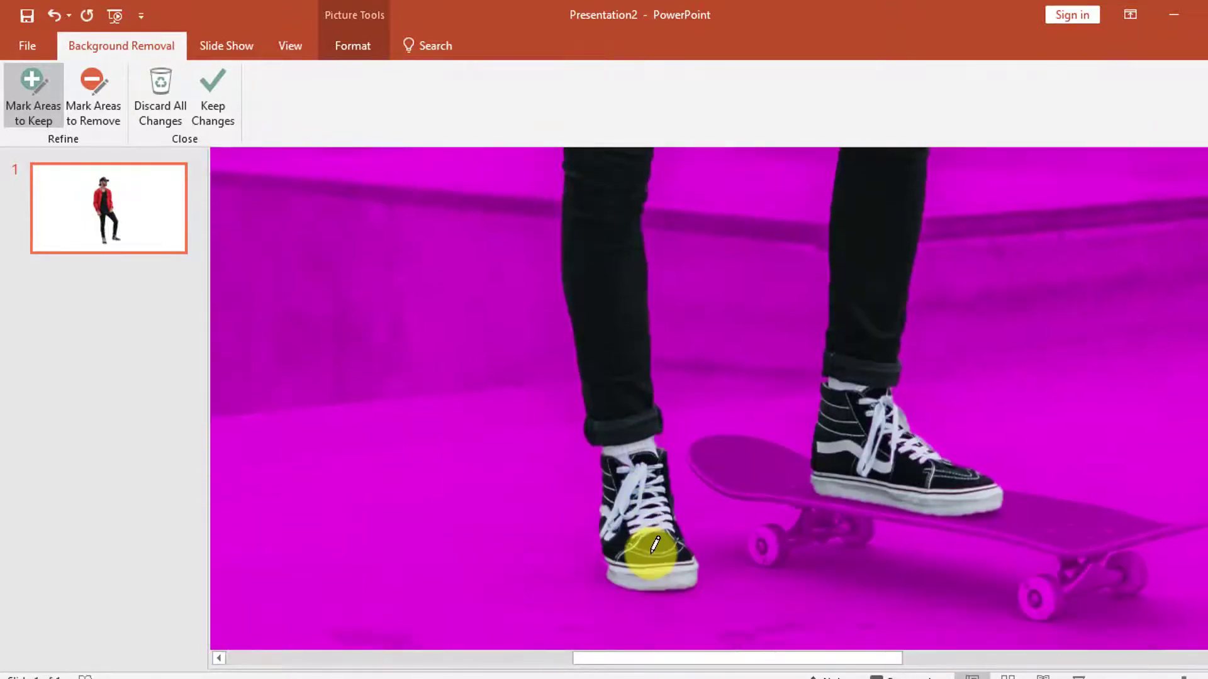
mouse_move(605, 562)
left_mouse_down()
mouse_move(685, 554)
mouse_move(601, 536)
left_mouse_up()
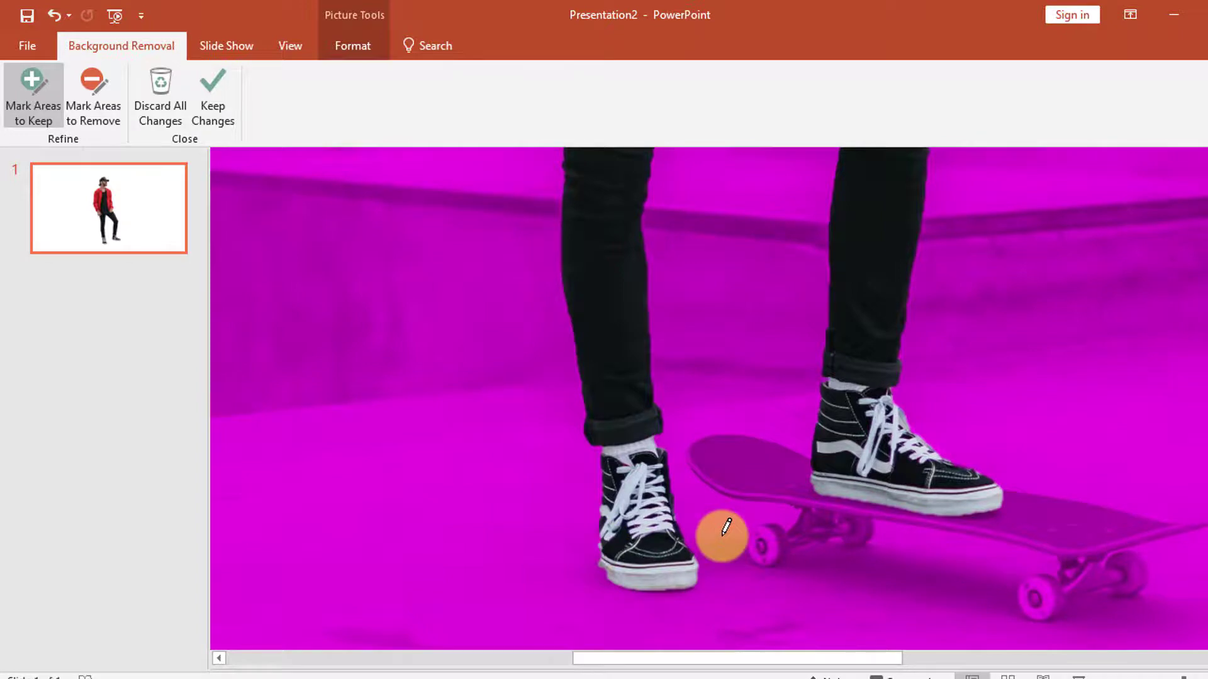
Scroll up to the head and mark the man's neck as an area to keep.
scroll(723, 531, "up", 5)
scroll(721, 534, "up", 2)
scroll(717, 537, "up", 2)
scroll(692, 554, "up", 2)
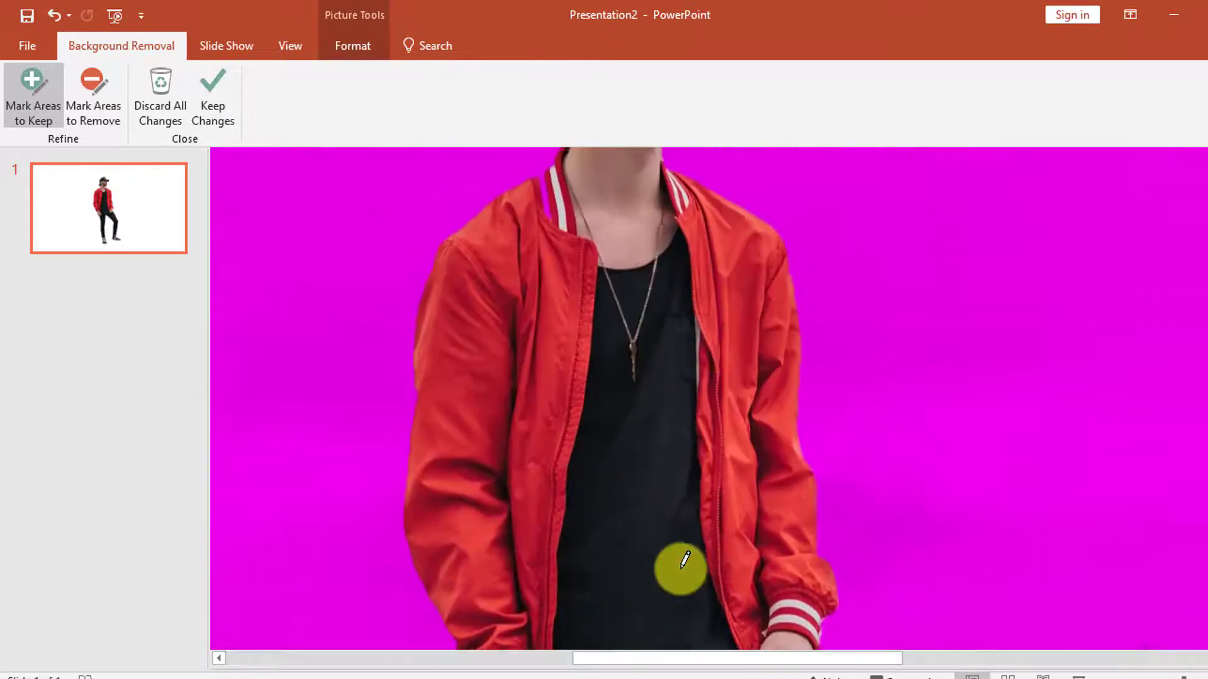
scroll(684, 559, "up", 2)
scroll(684, 560, "up", 1)
scroll(684, 559, "up", 1)
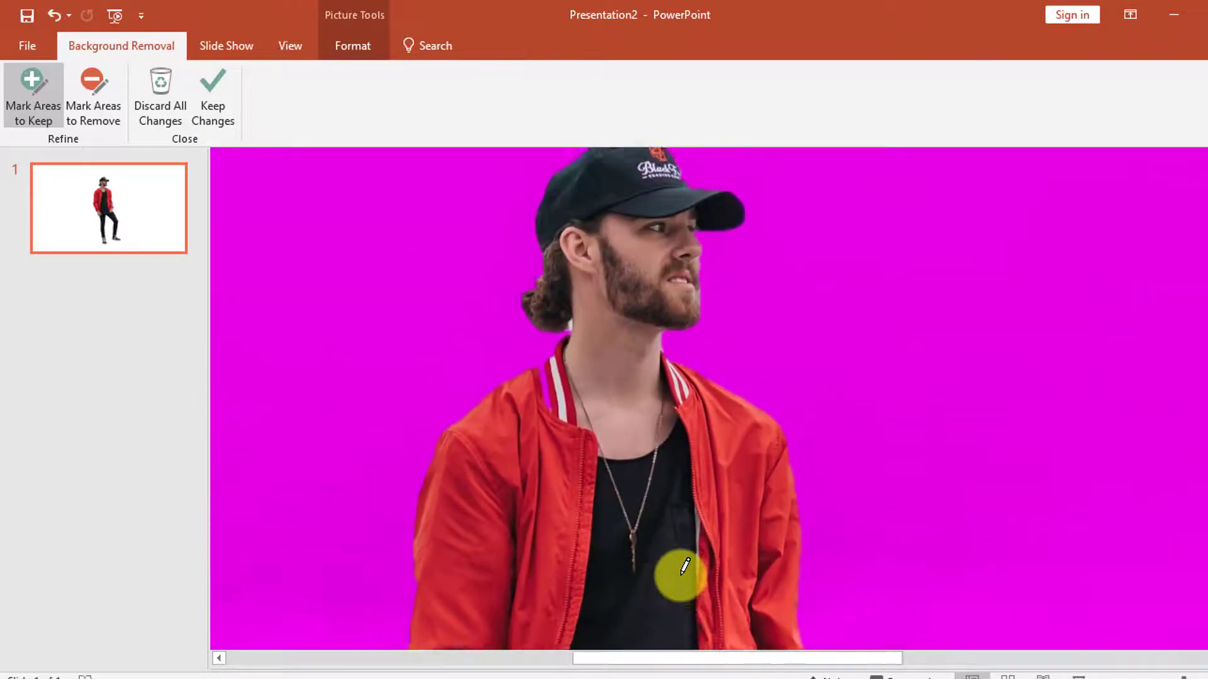
scroll(674, 572, "up", 1)
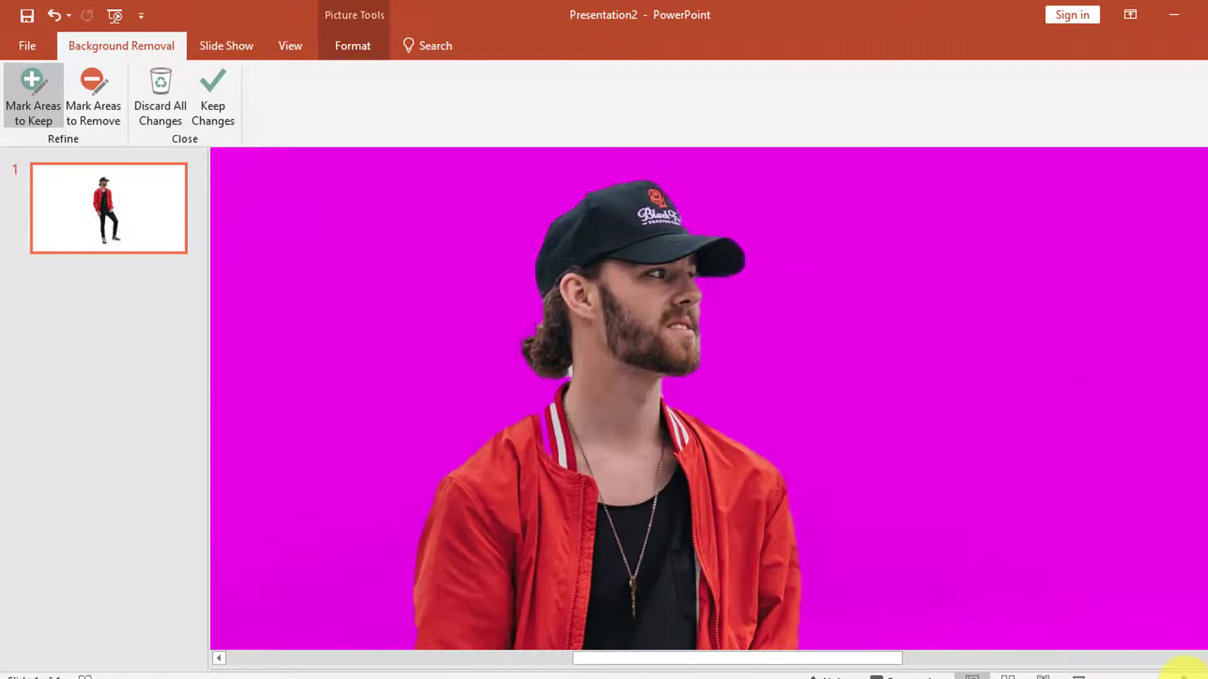
scroll(707, 547, "down", 5)
scroll(698, 515, "up", 1)
scroll(690, 478, "up", 4)
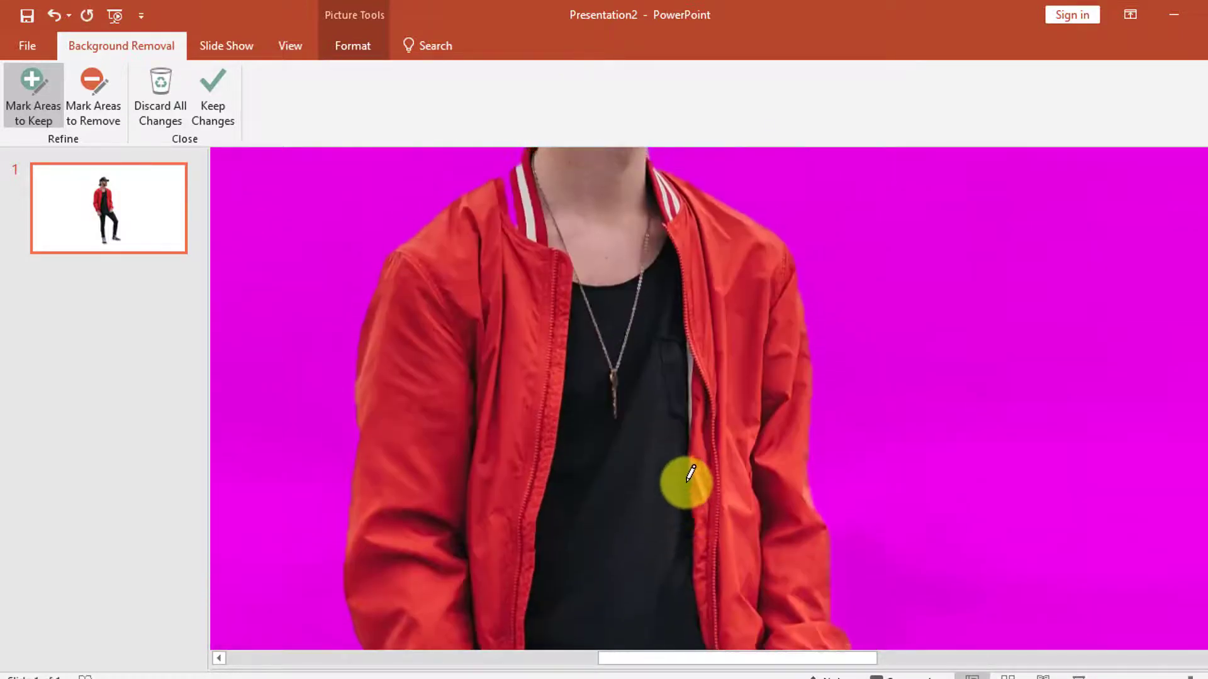
scroll(690, 475, "up", 3)
left_click_drag(527, 322, 543, 305)
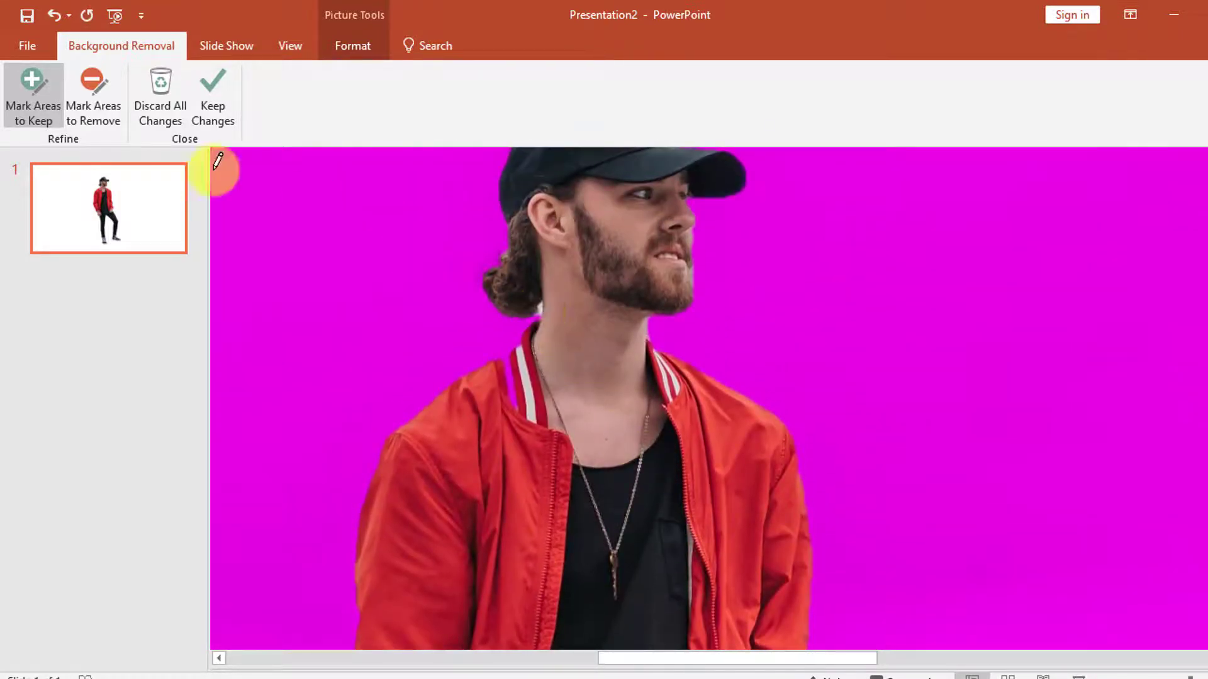
Mark the ponytail area for removal, then restore the ponytail hair as kept.
left_click(88, 93)
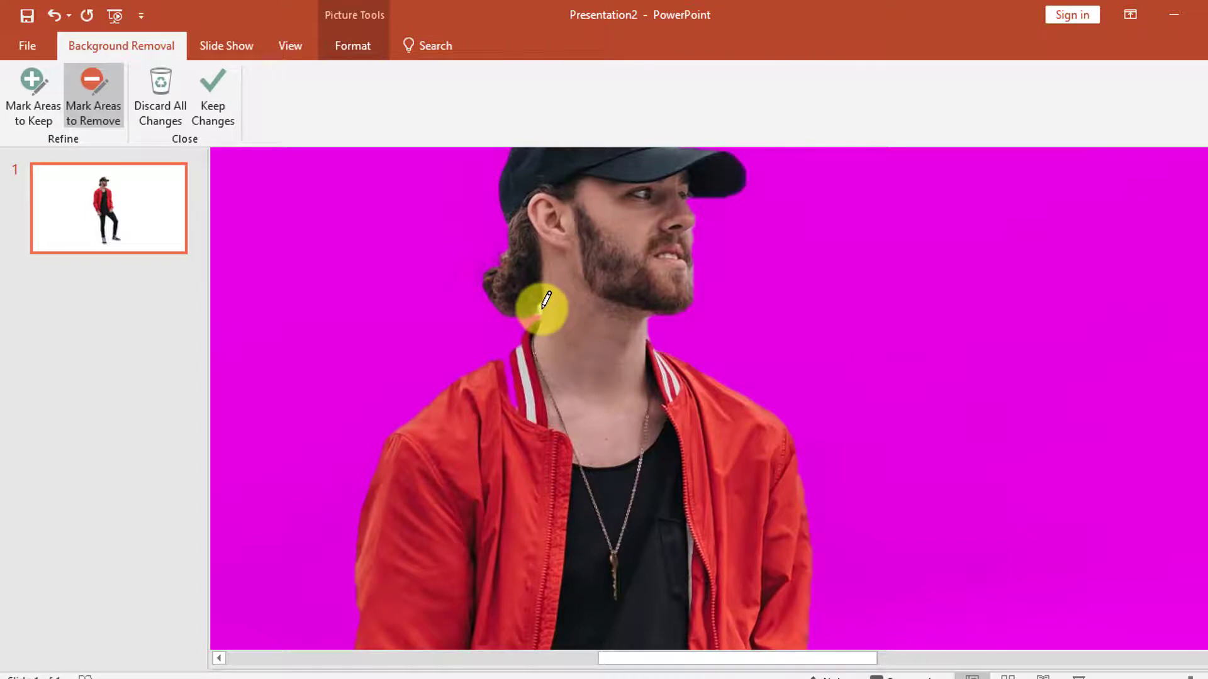
left_click_drag(546, 300, 593, 328)
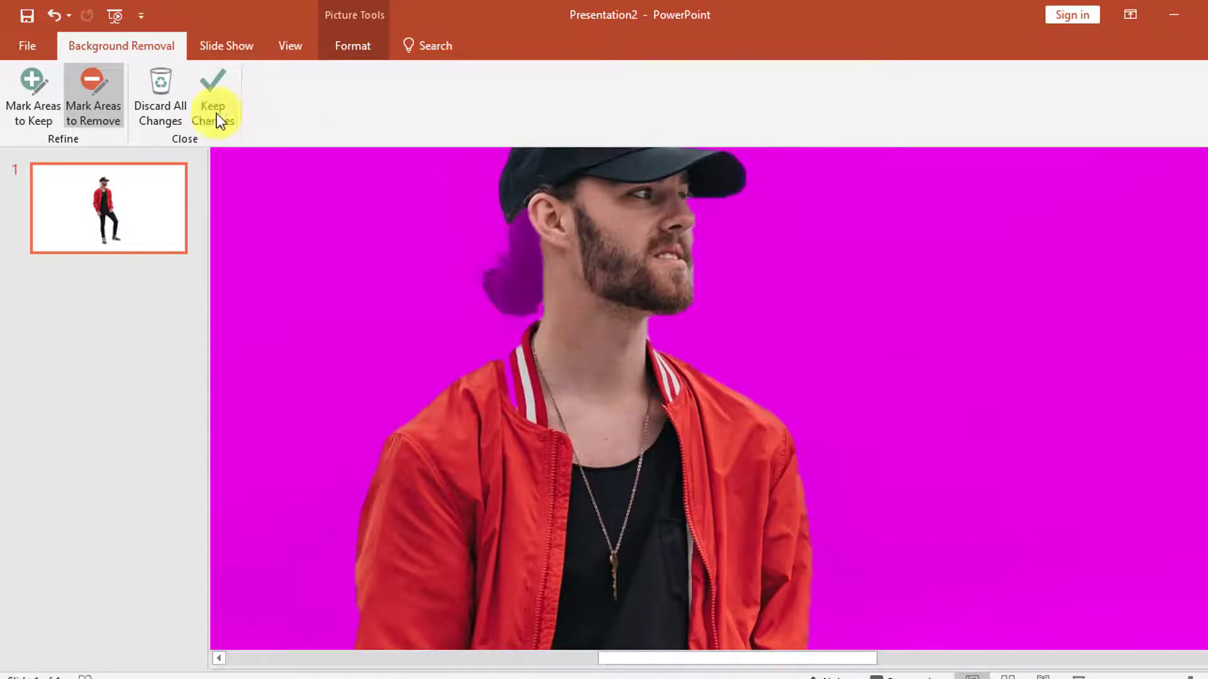
left_click(25, 91)
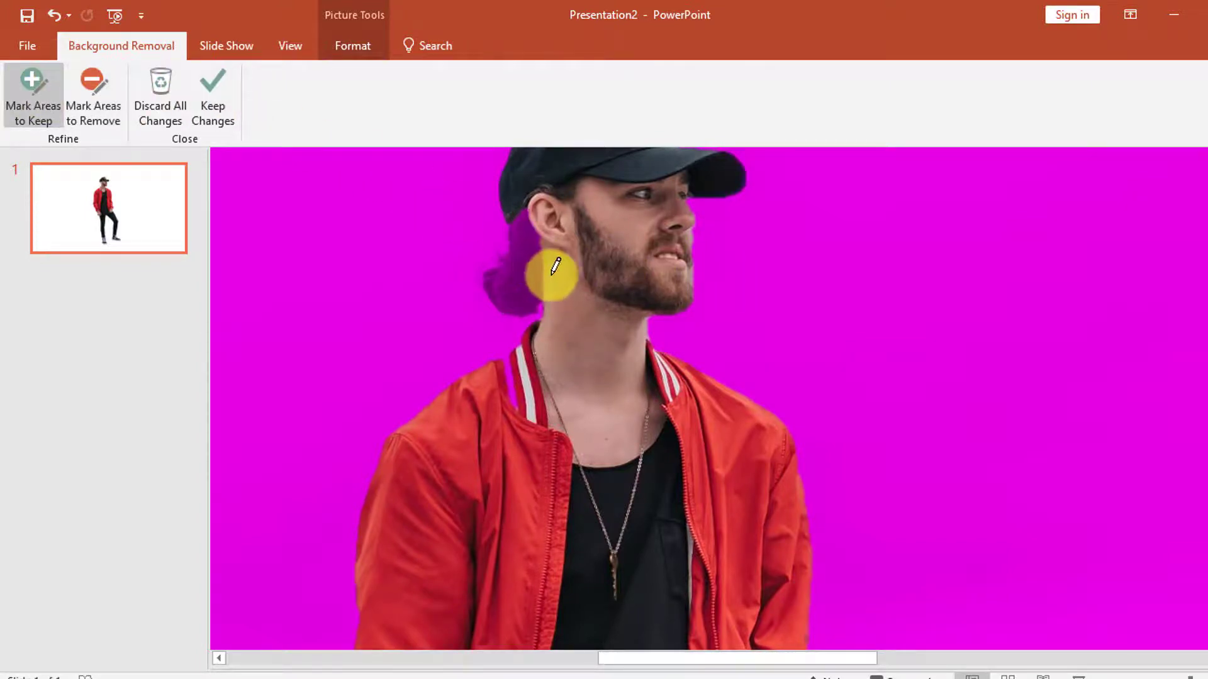
left_click_drag(557, 268, 568, 281)
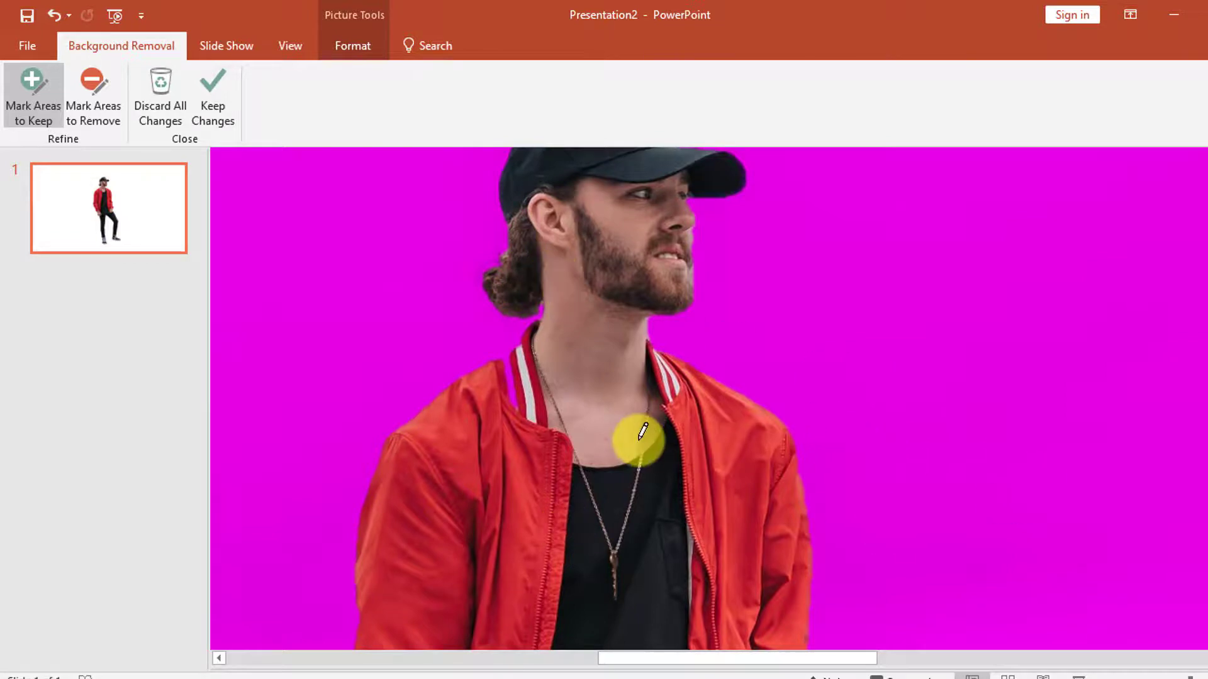
Keep the cap logo, cap brim and its edge, and the red jacket's edge.
scroll(820, 314, "up", 3)
left_click(628, 245)
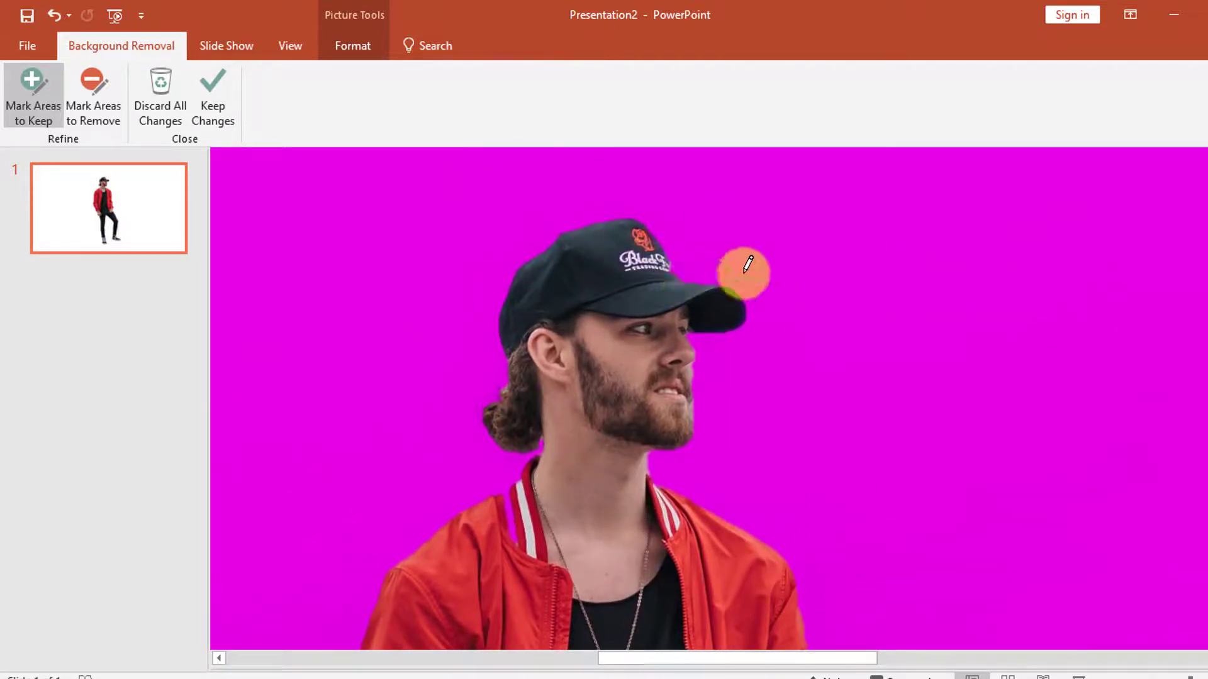
left_click(690, 294)
scroll(710, 289, "up", 1)
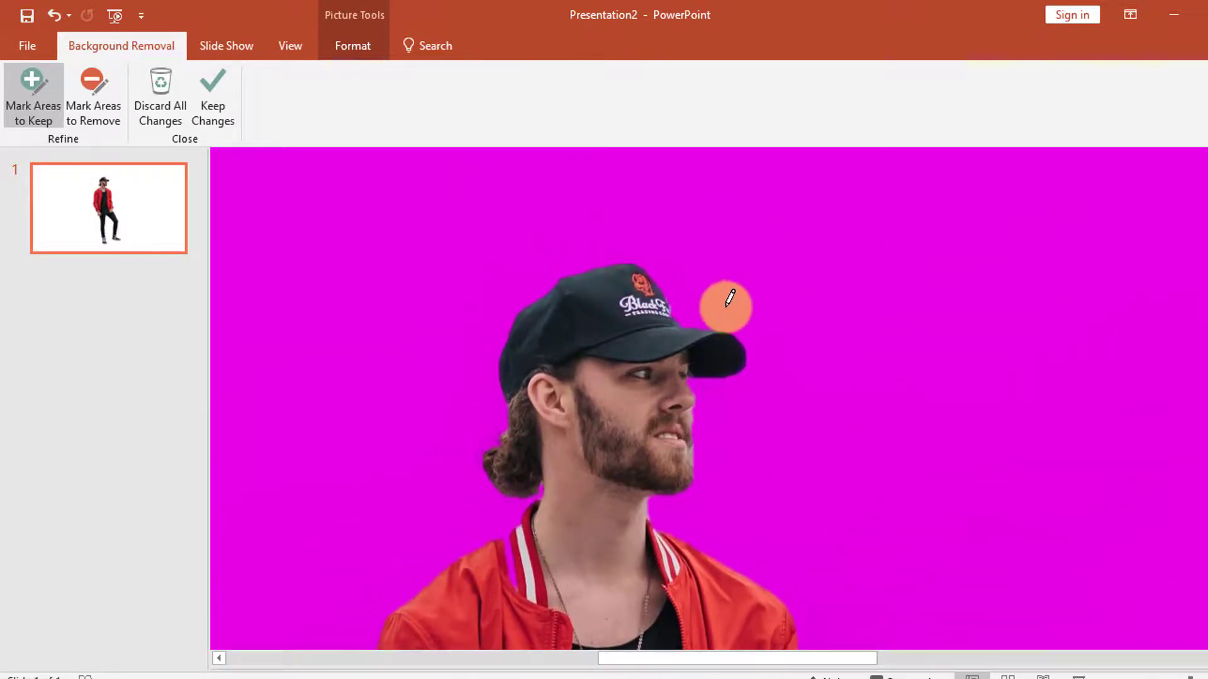
left_click(723, 343)
scroll(723, 349, "down", 2)
scroll(734, 371, "down", 1)
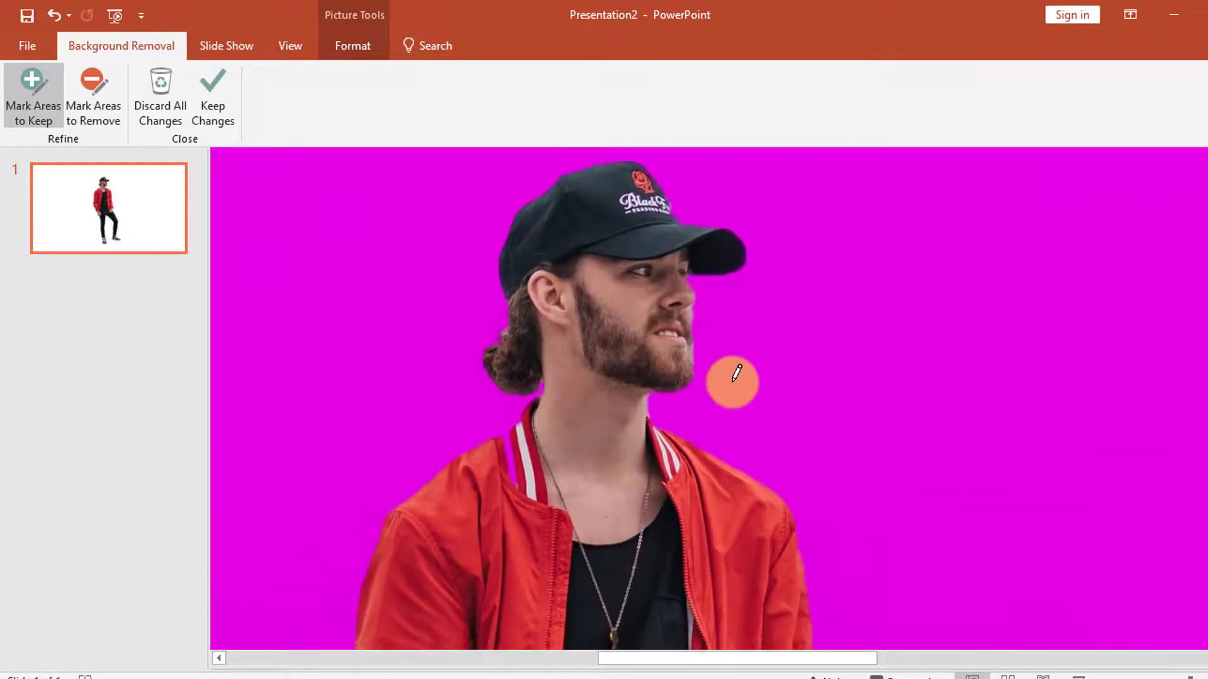
scroll(733, 376, "down", 3)
scroll(730, 374, "down", 3)
left_click(728, 371)
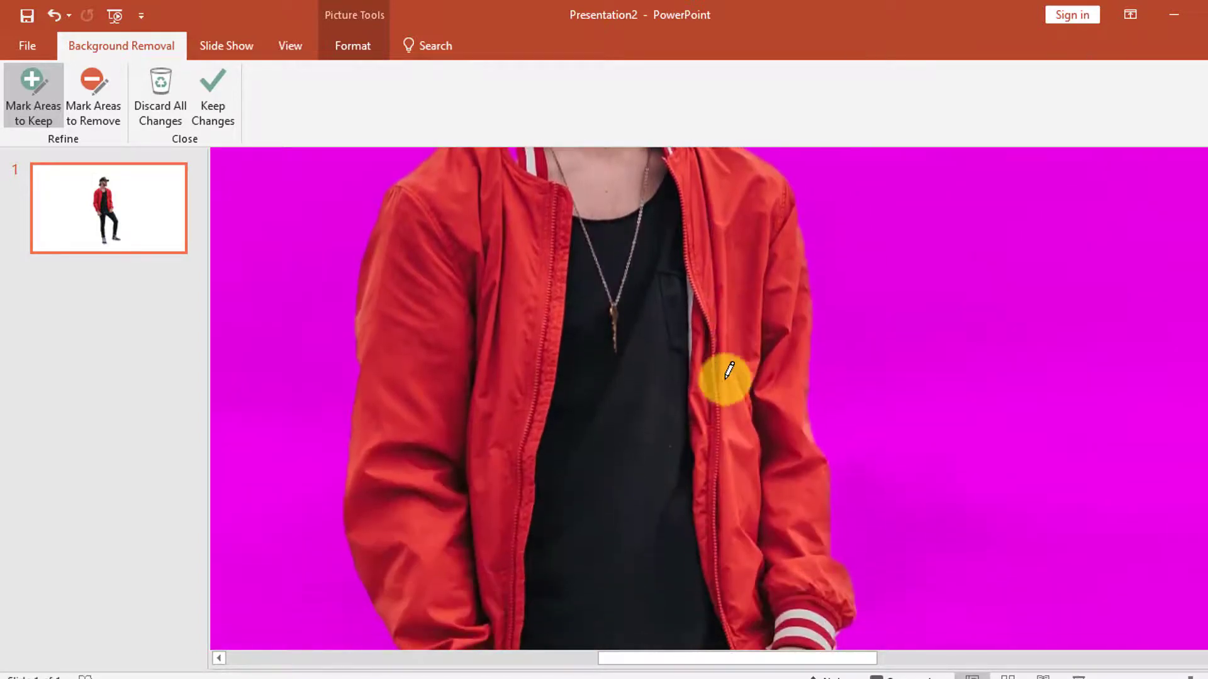
scroll(749, 422, "down", 3)
scroll(752, 426, "down", 1)
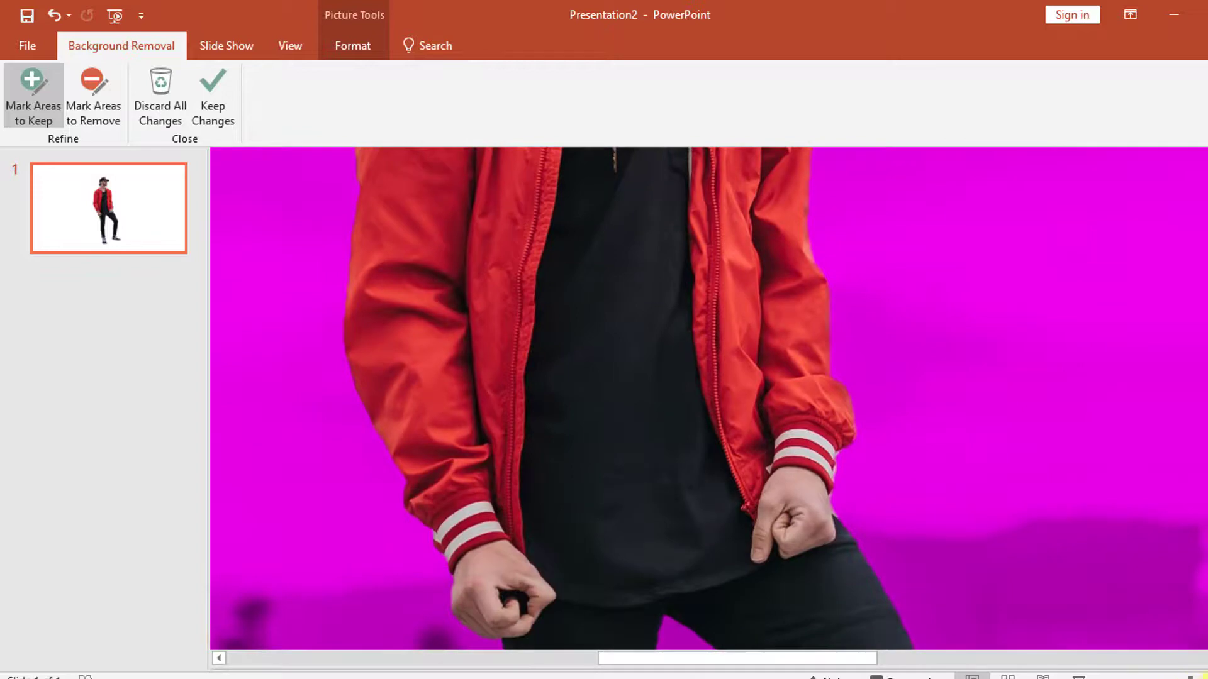
Zoom back out to the whole slide and apply Keep Changes to finish the background removal.
left_click(1191, 673)
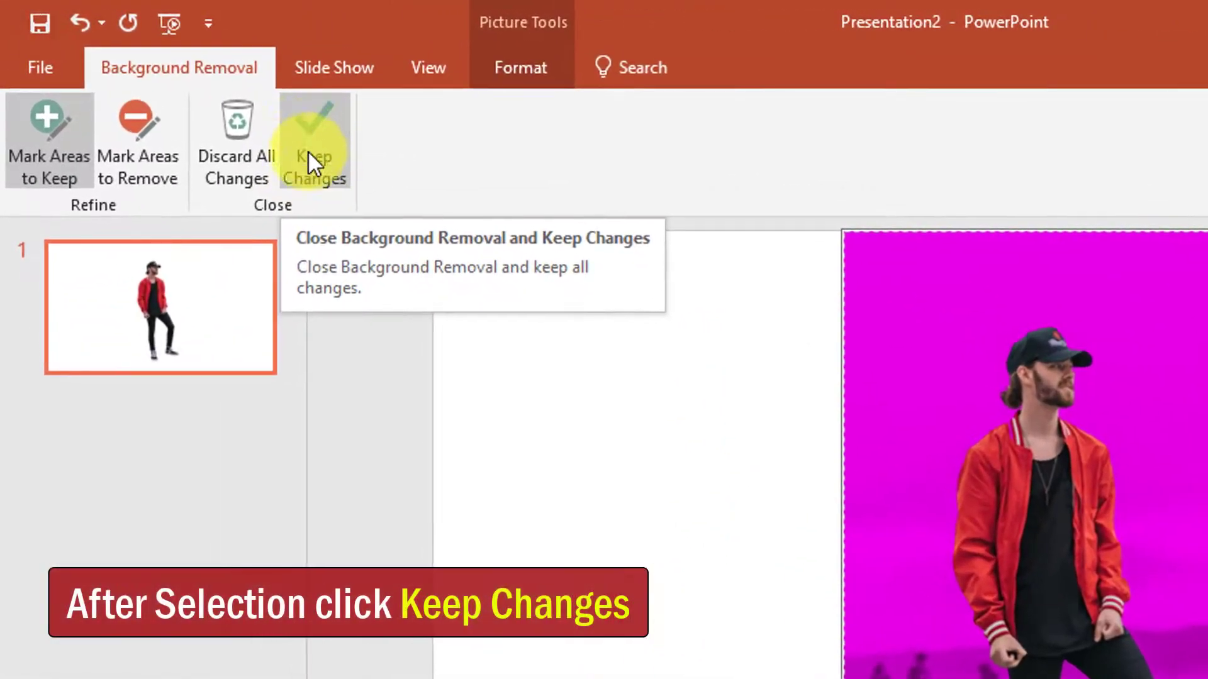
left_click(328, 127)
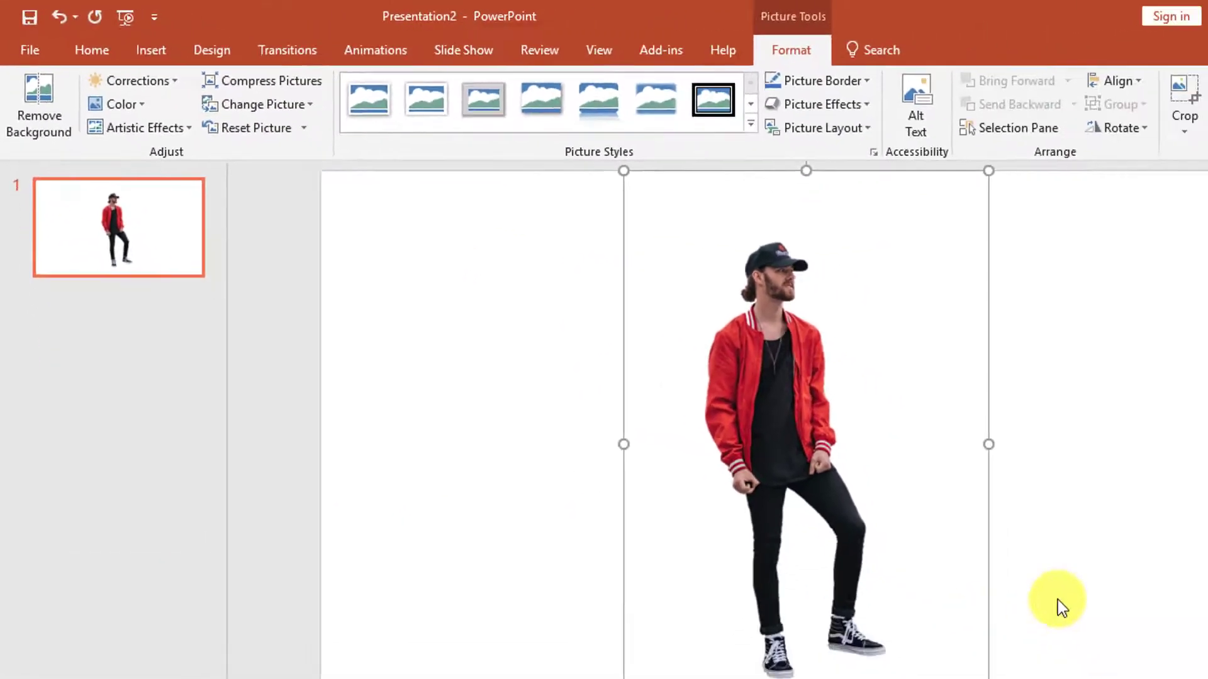
mouse_move(792, 539)
left_mouse_down()
mouse_move(715, 540)
mouse_move(793, 542)
left_mouse_up()
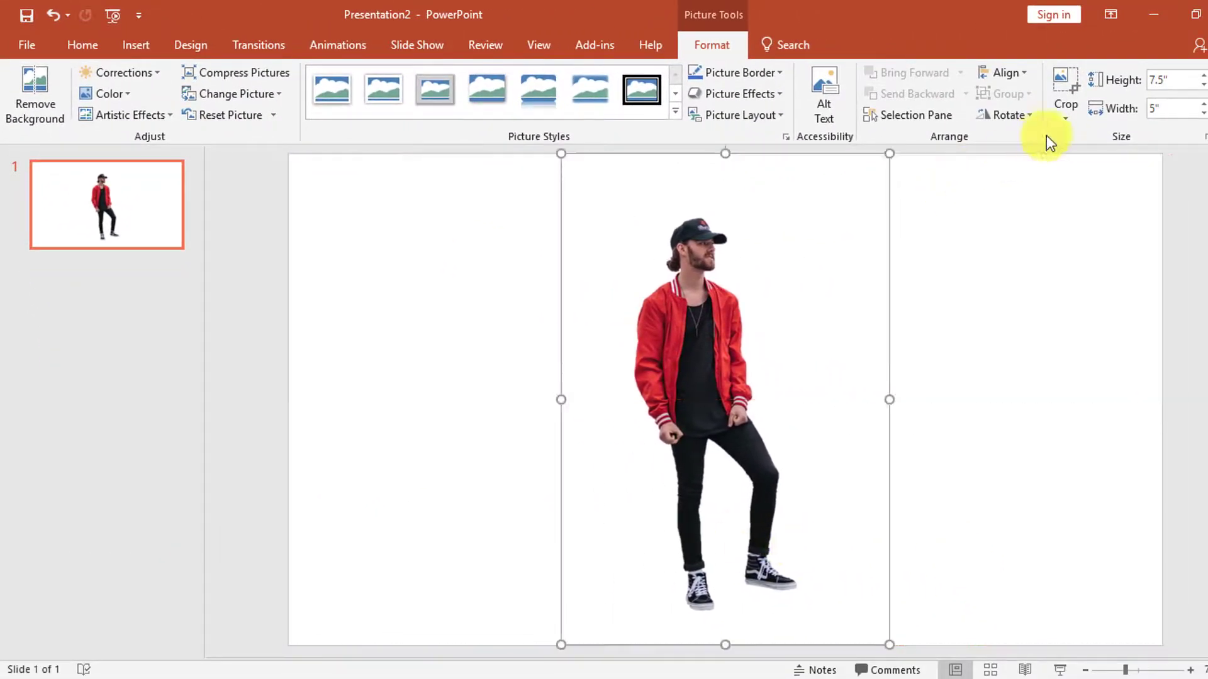
Try flipping the picture horizontally and moving it, then undo both with Ctrl+Z.
left_click(1013, 112)
left_click(1035, 206)
left_click_drag(729, 466, 378, 466)
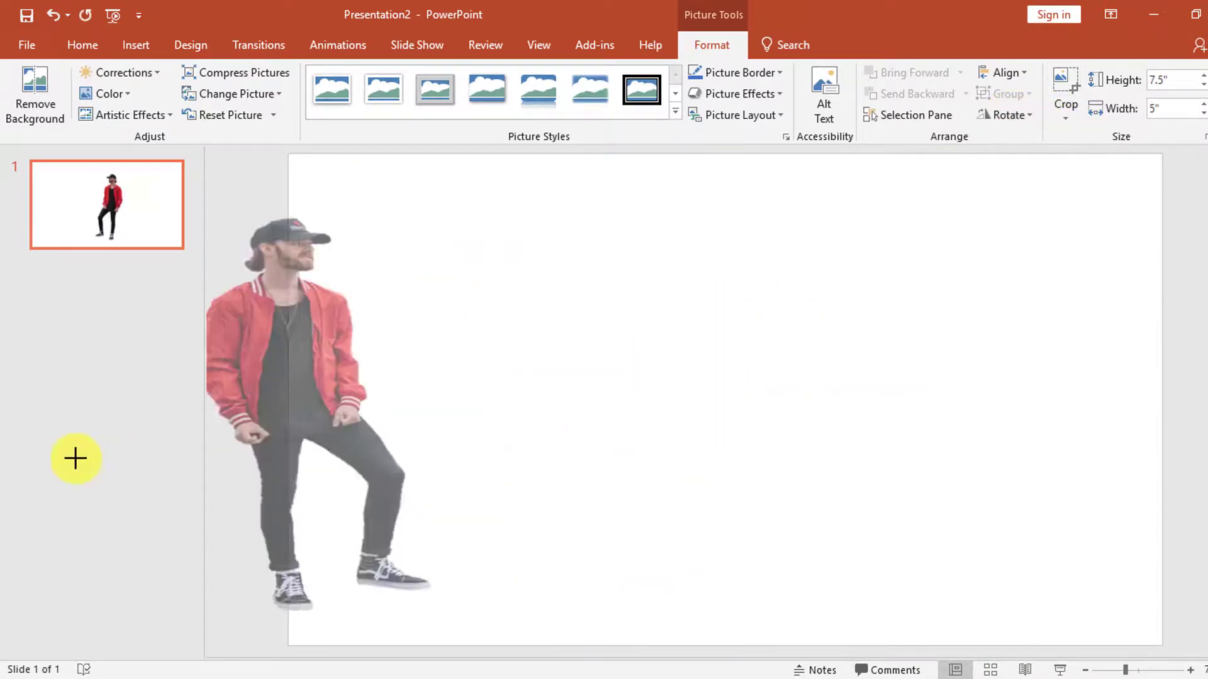
key("ctrl+z")
key("ctrl+z")
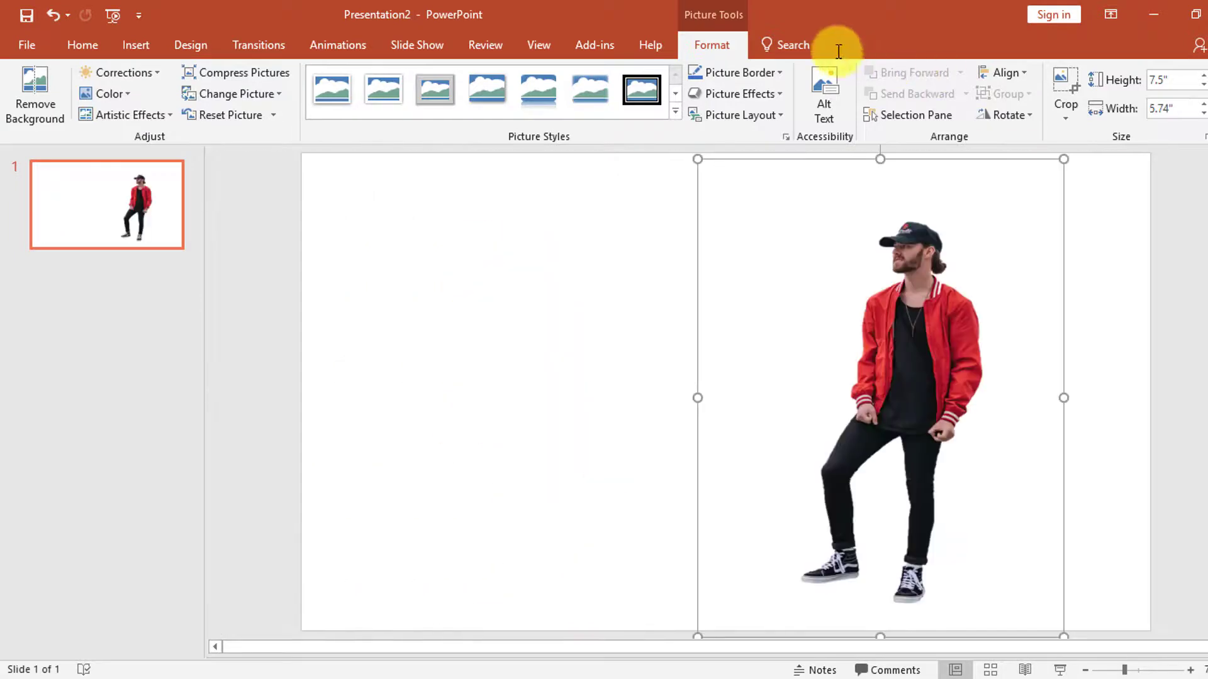
Fill the slide background with solid bright yellow via Format Background, then widen the picture leftward.
left_click(183, 50)
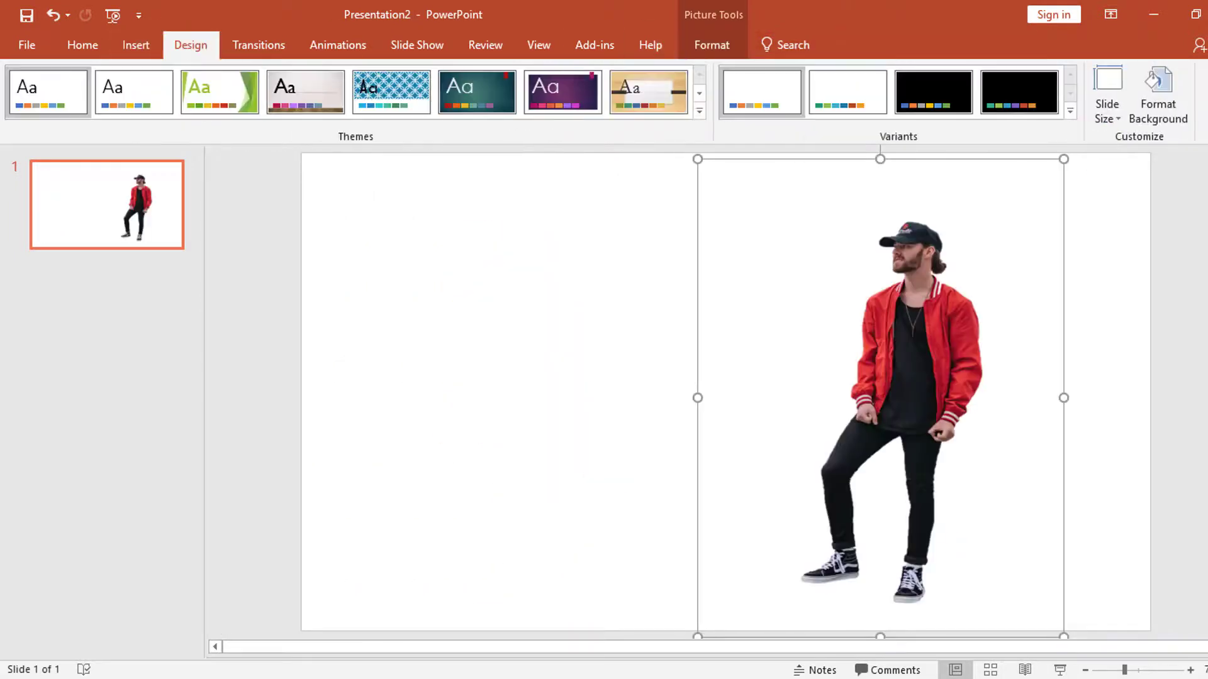
left_click(1145, 106)
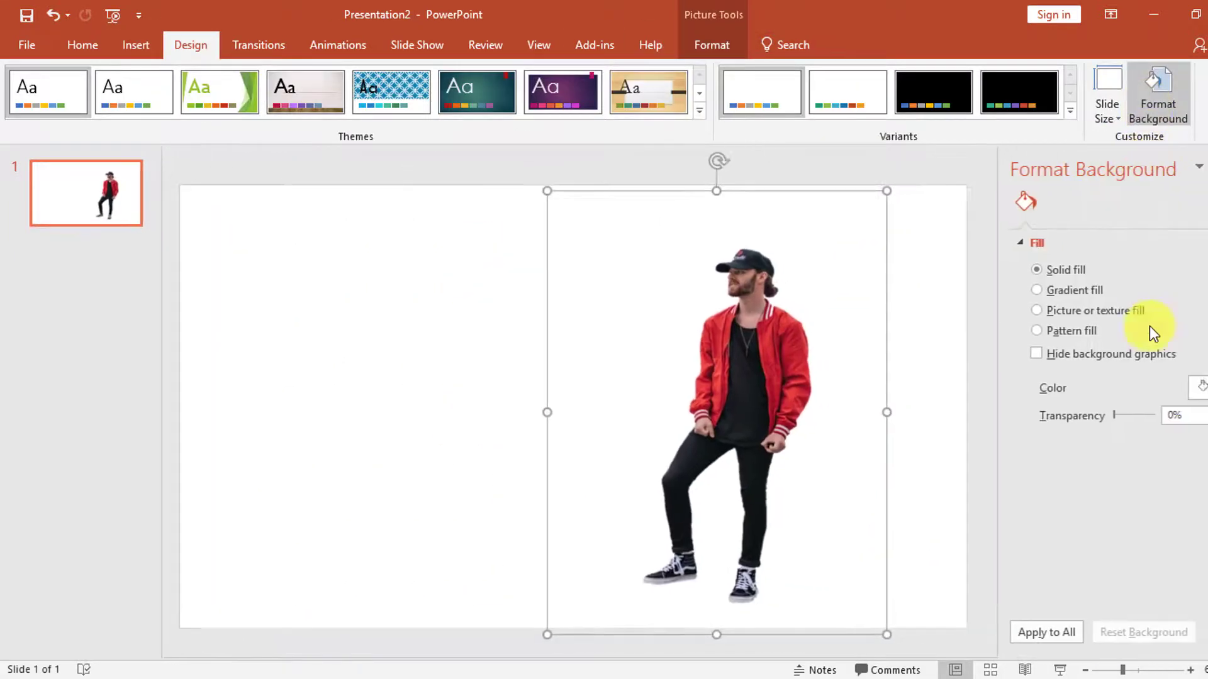
left_click(1201, 387)
left_click(1136, 551)
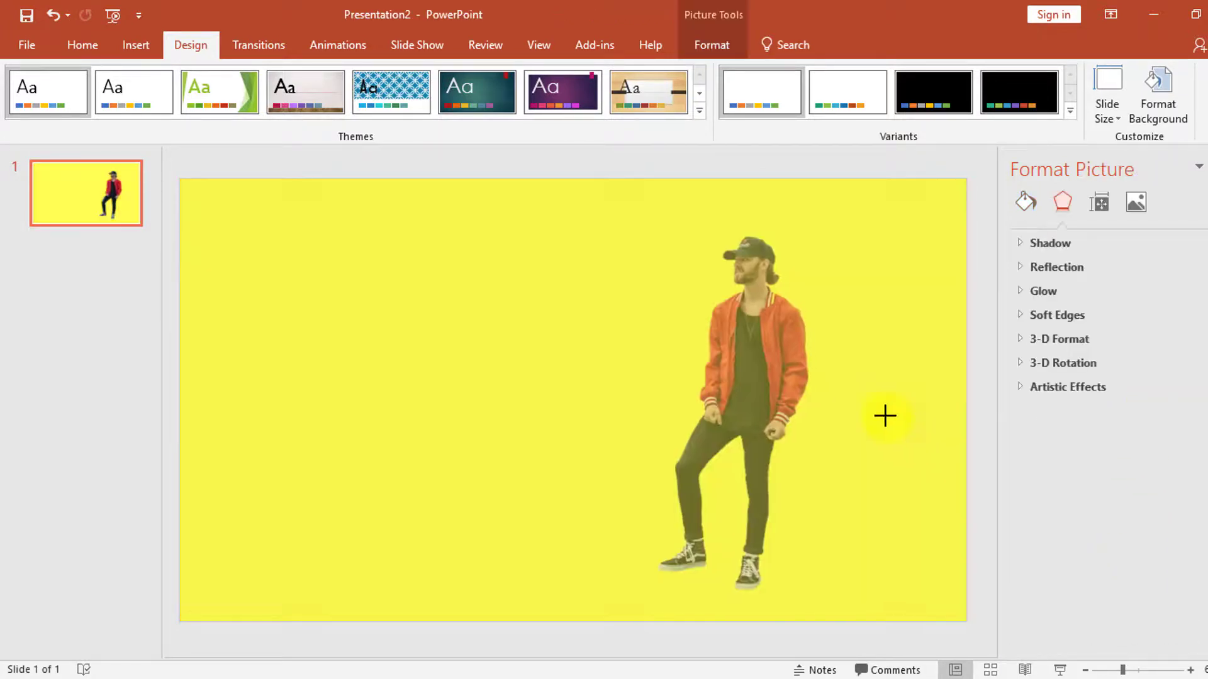
left_click(880, 413)
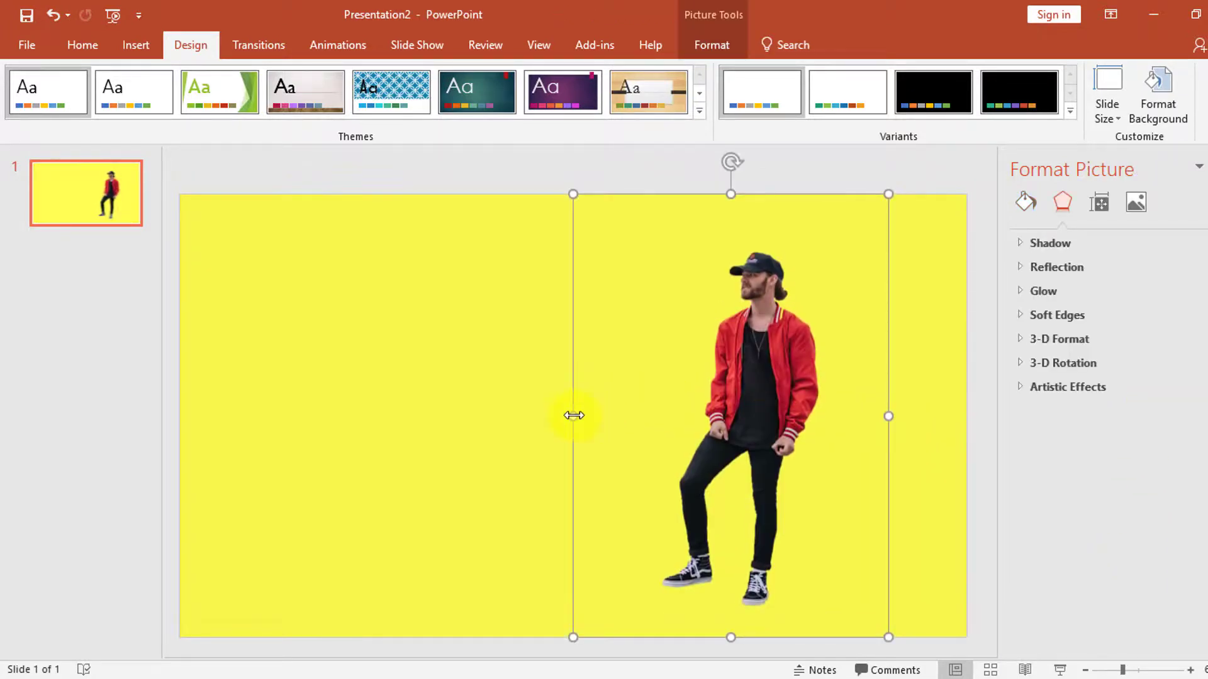
left_click_drag(574, 416, 561, 416)
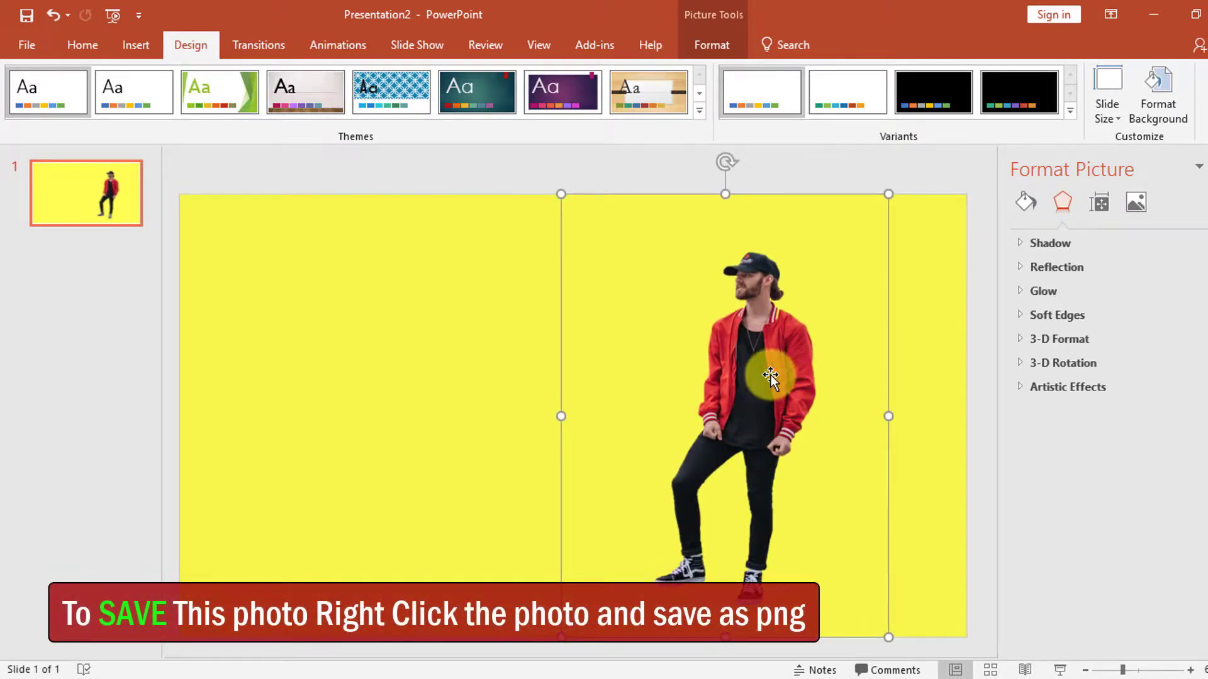
Export the cut-out man with Save as Picture as a PNG named 'Man' in Pictures.
right_click(771, 377)
key("Escape")
right_click(757, 341)
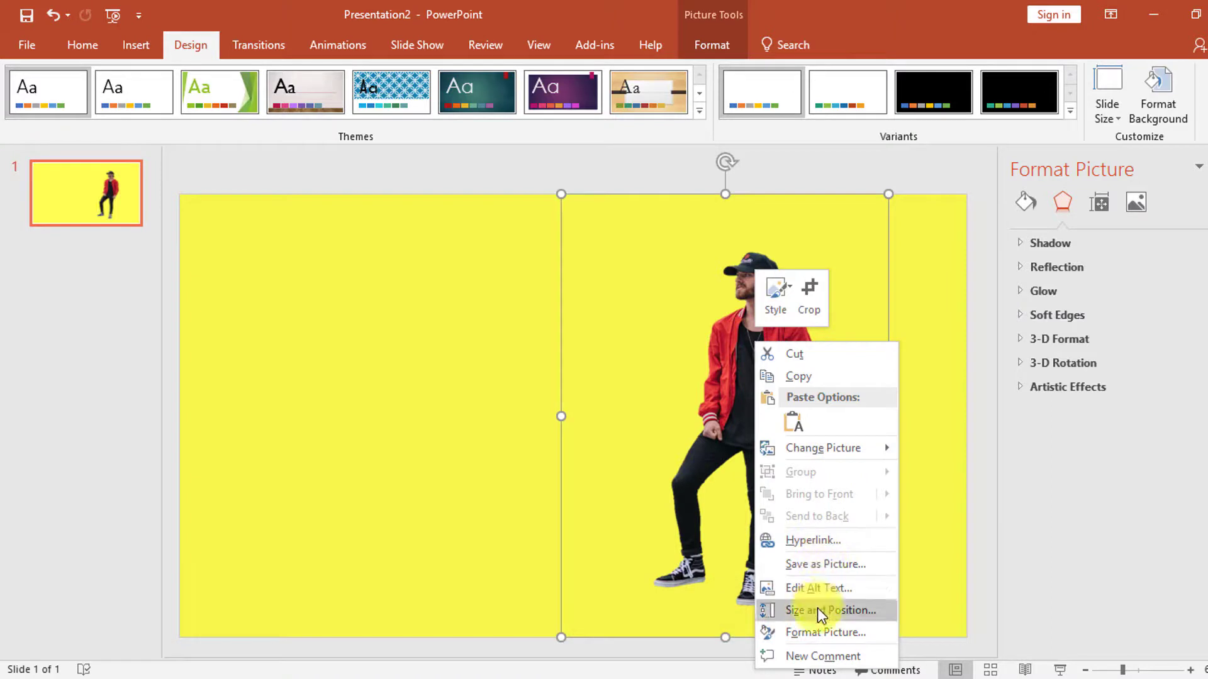
left_click(818, 564)
type("Man")
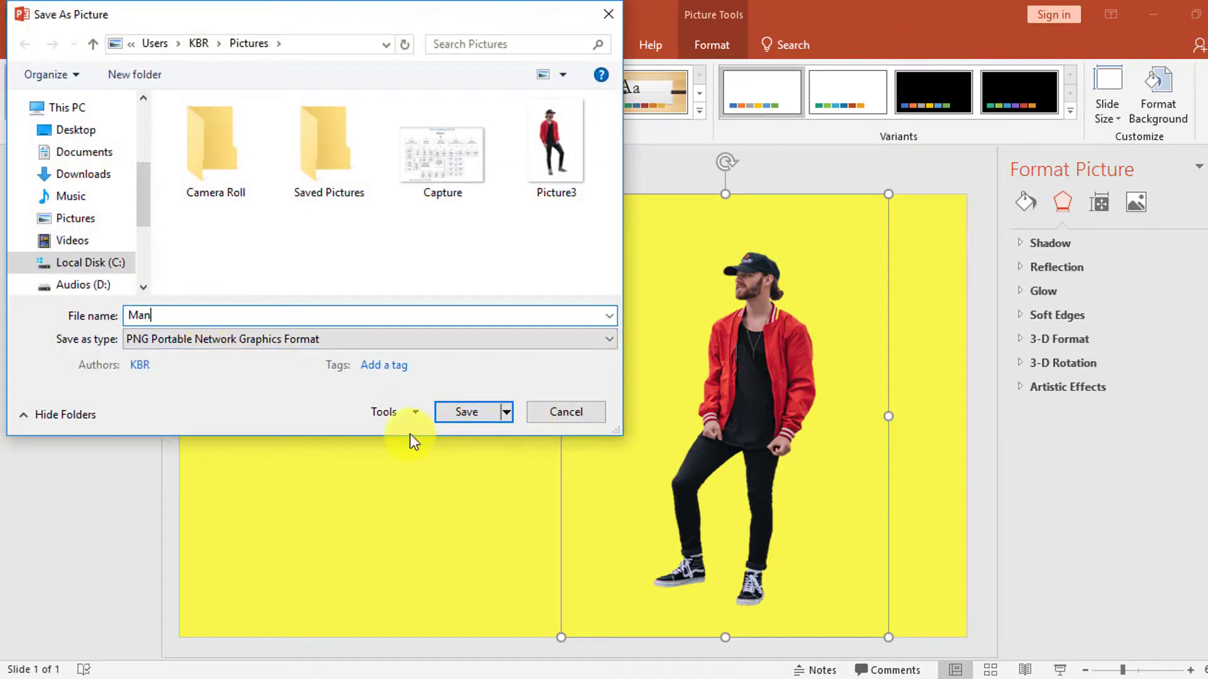
left_click(466, 413)
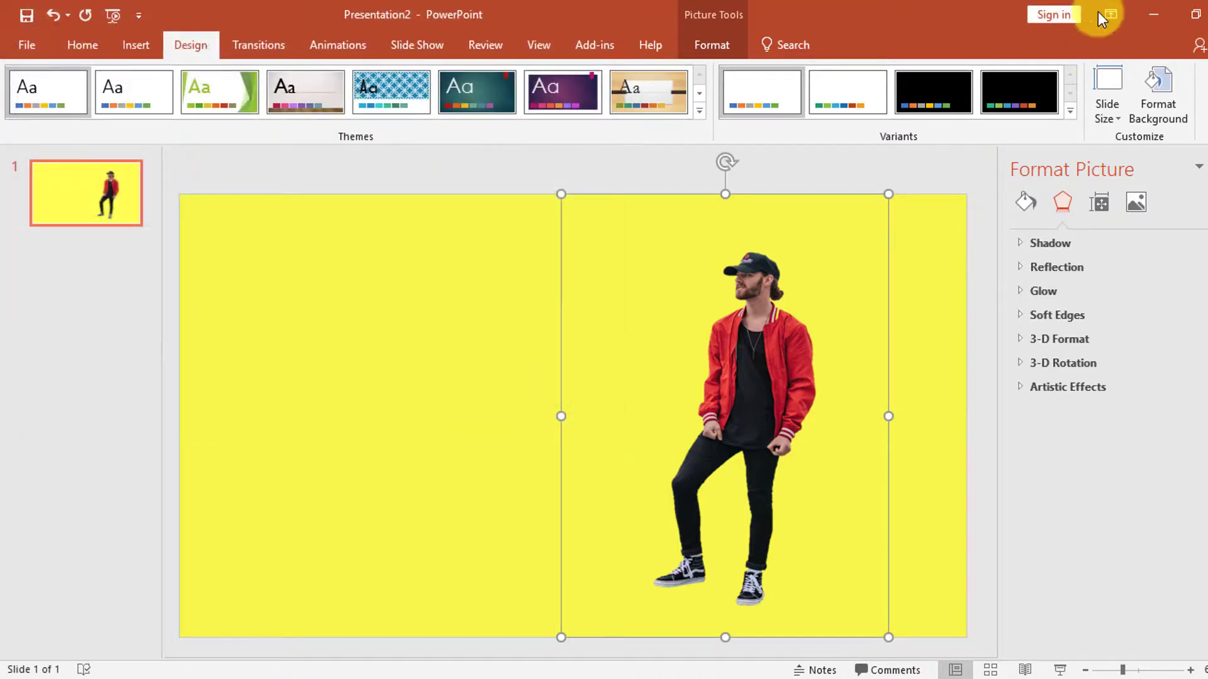
From the desktop, browse This PC to Pictures and open the saved Man cutout in Photos.
left_click(1146, 13)
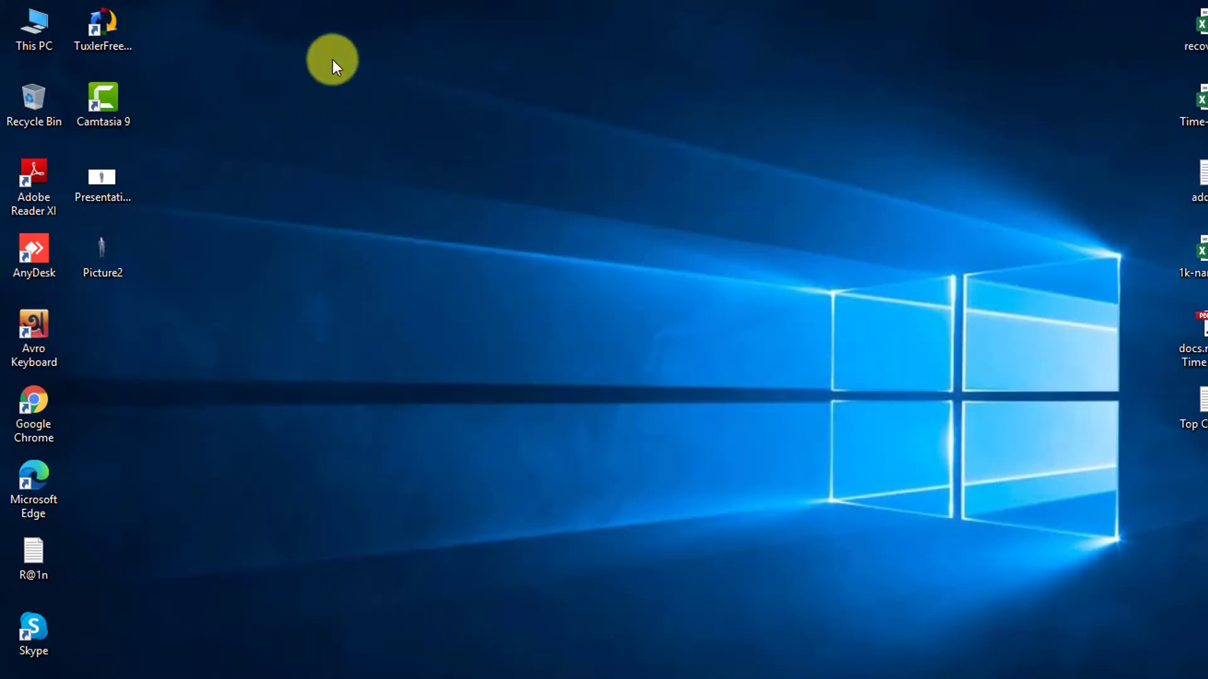
double_click(39, 44)
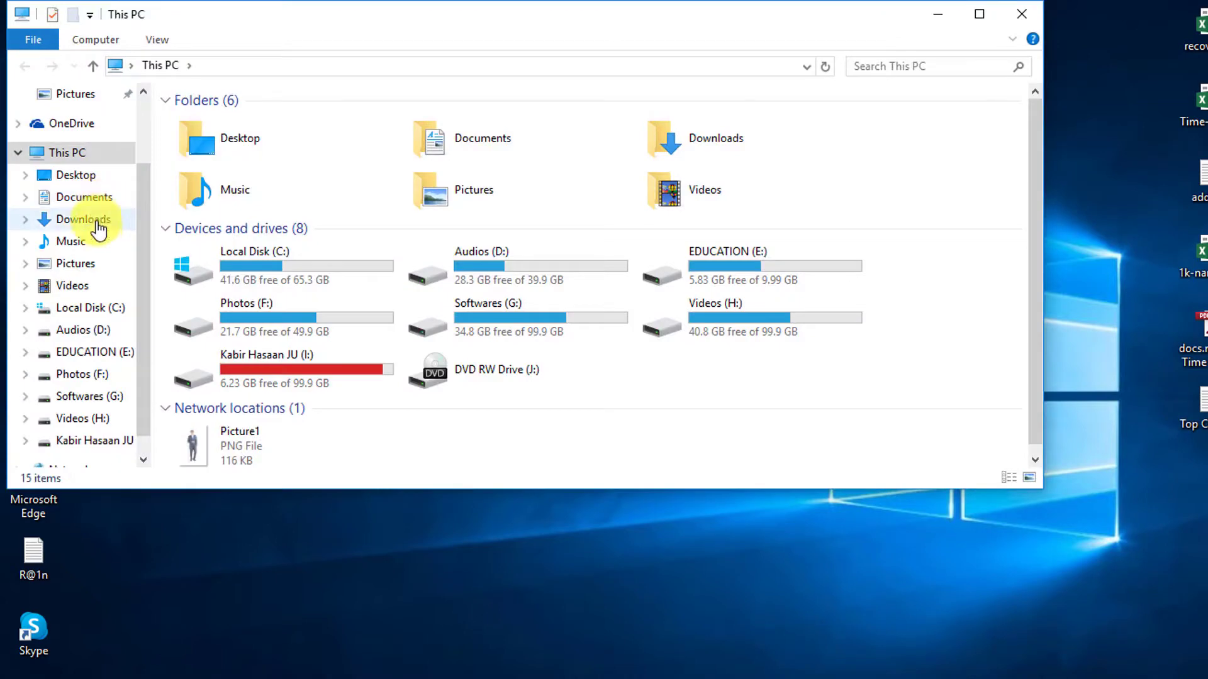
left_click(72, 270)
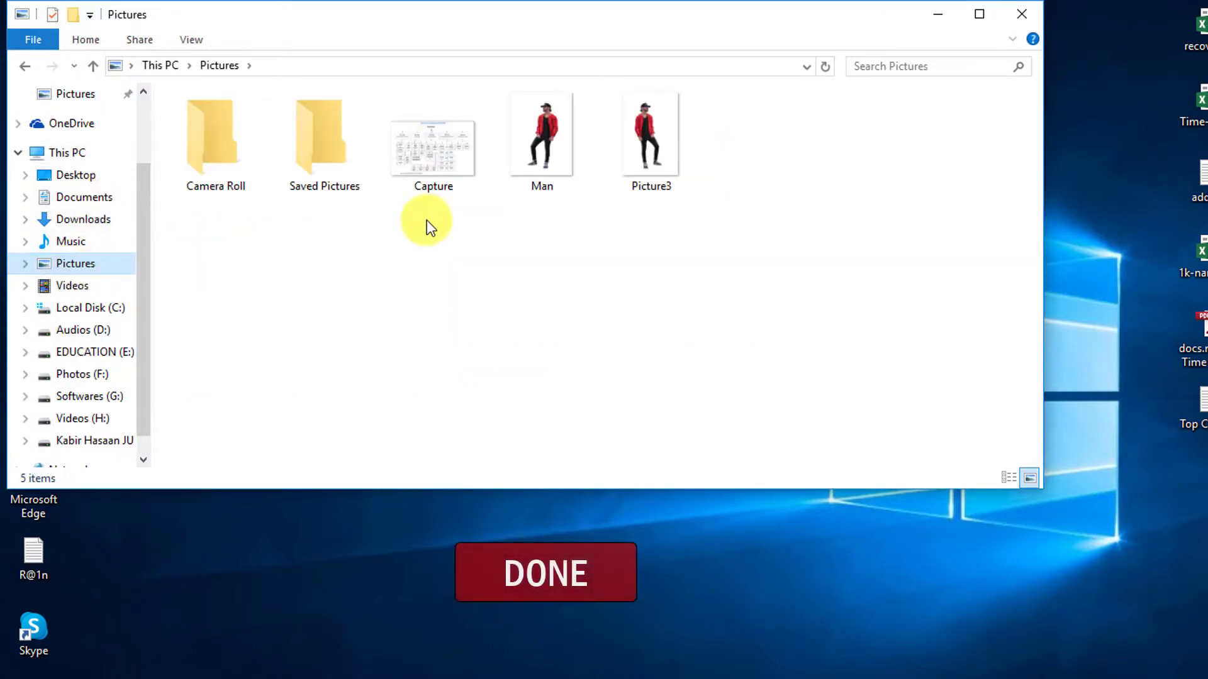
double_click(543, 173)
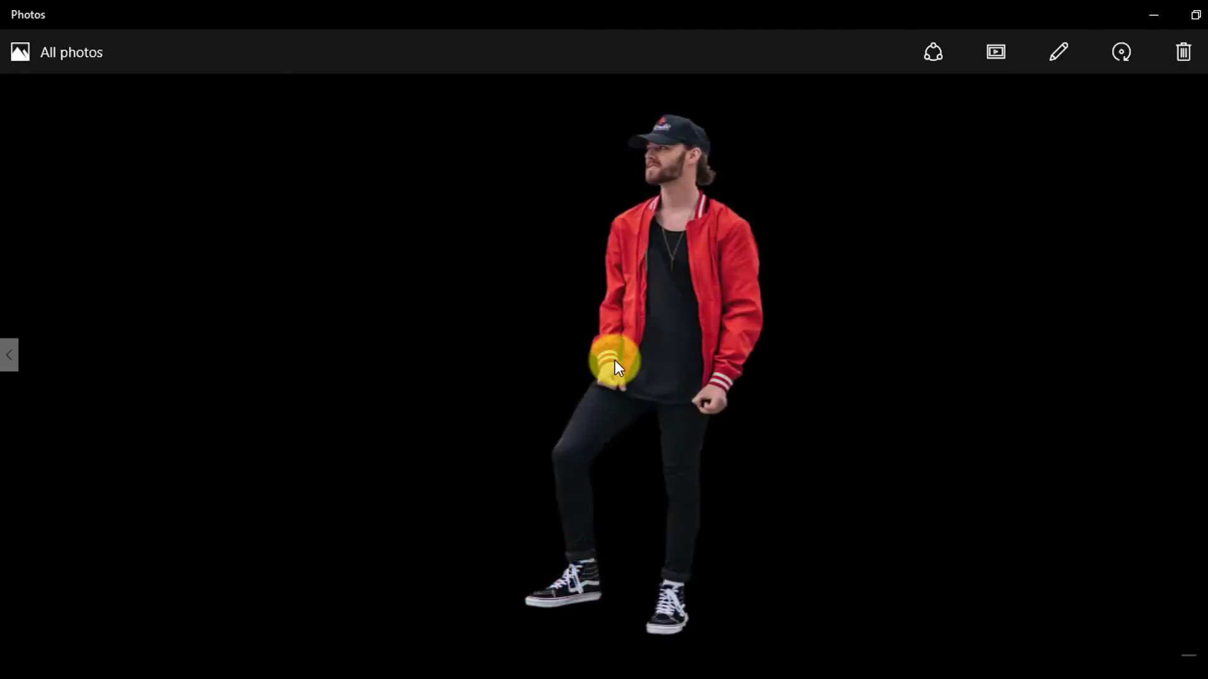